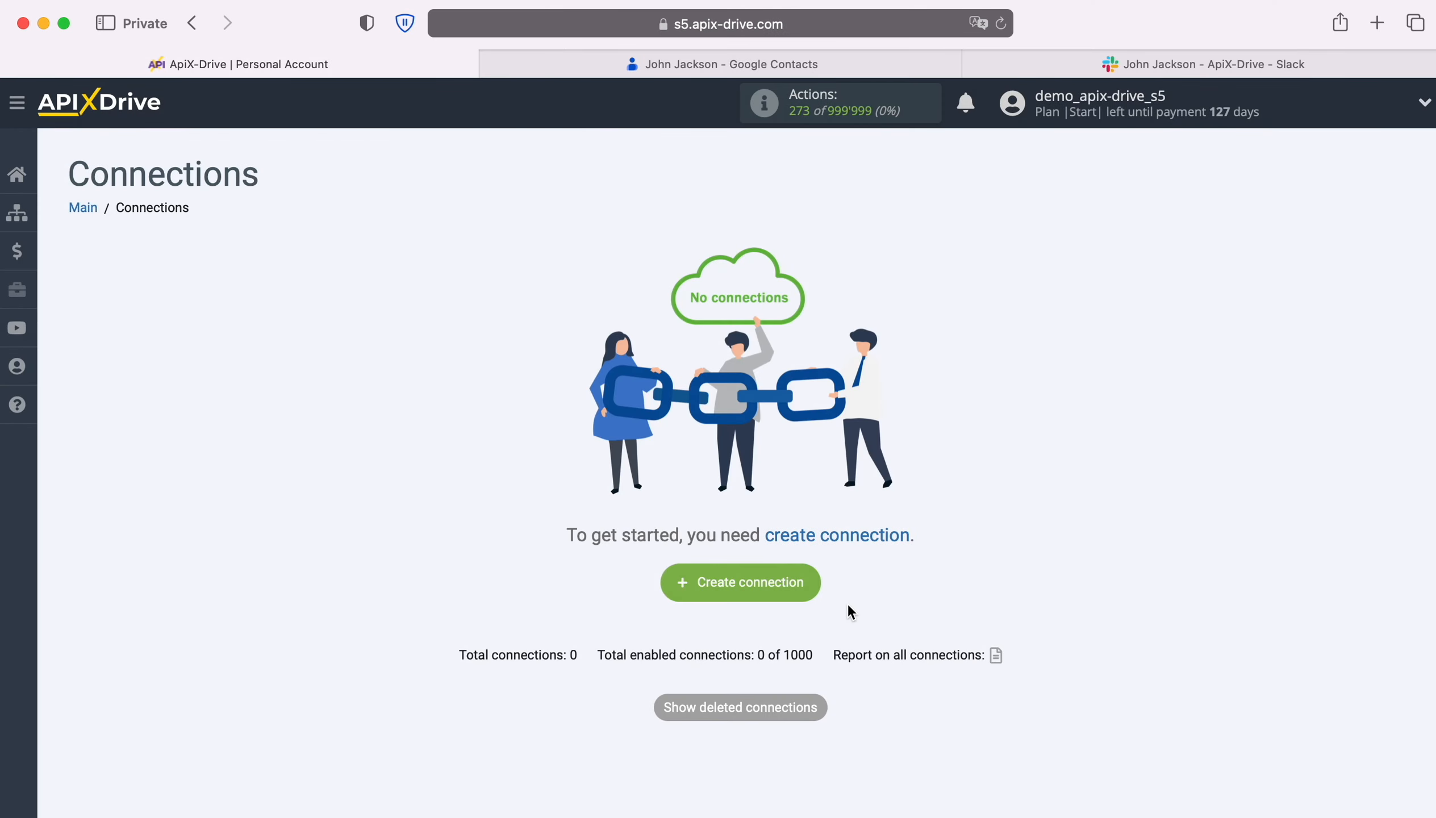
# Create a new connection and select Google Contacts as its data source system.
pyautogui.click(815, 584)
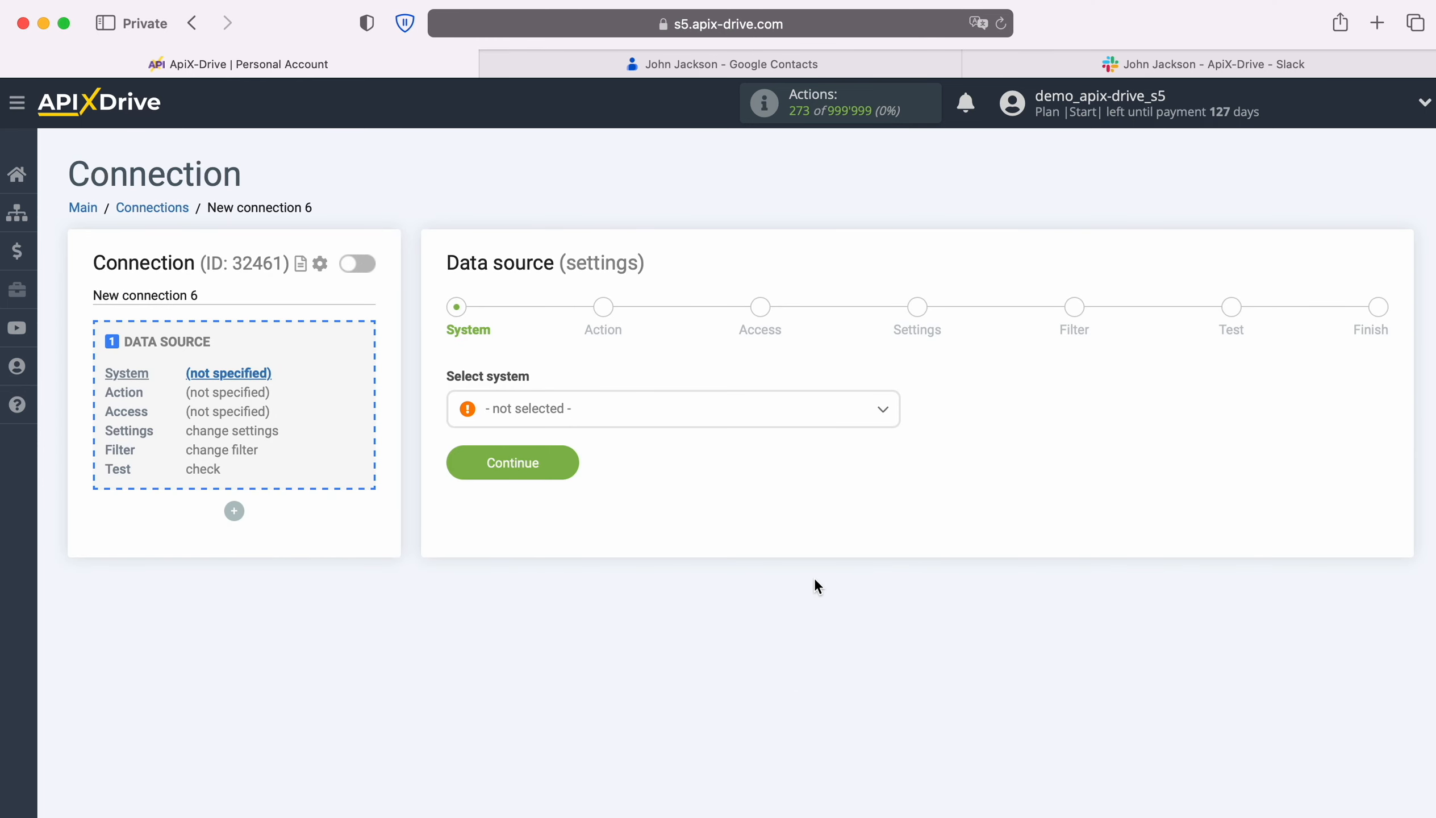
pyautogui.click(647, 417)
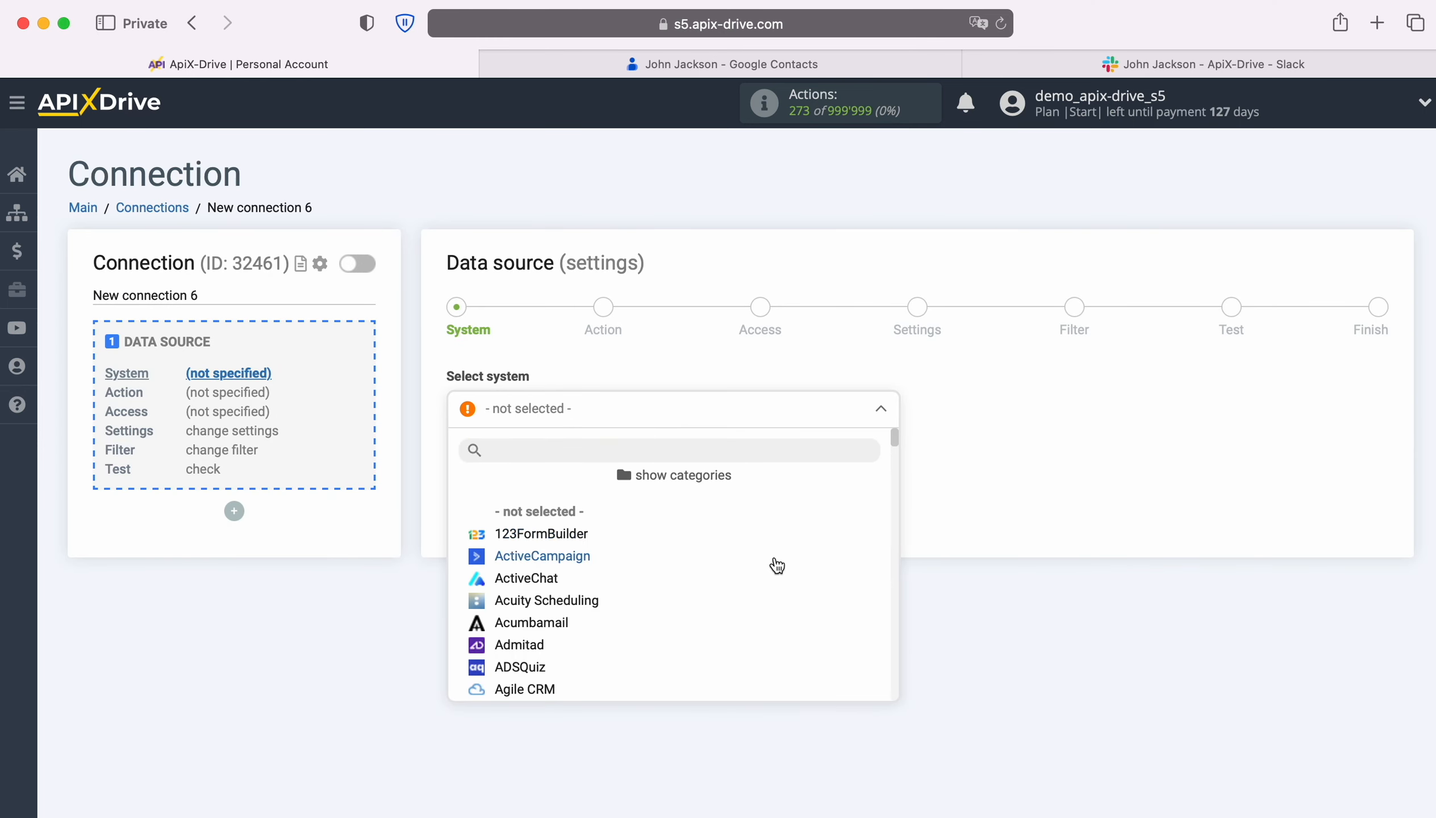
pyautogui.scroll(-10, 774, 567)
pyautogui.scroll(-10, 777, 576)
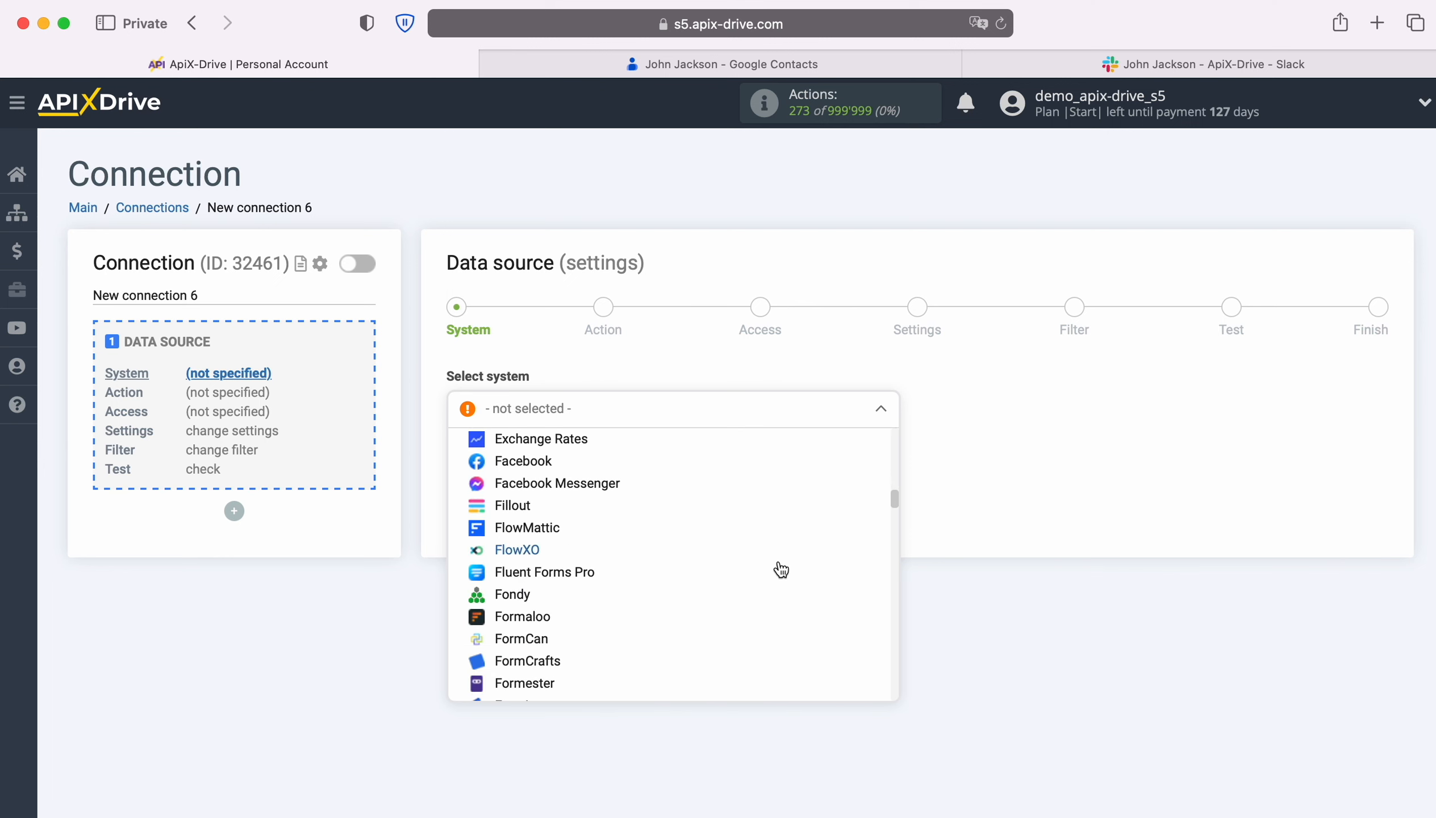
pyautogui.click(704, 594)
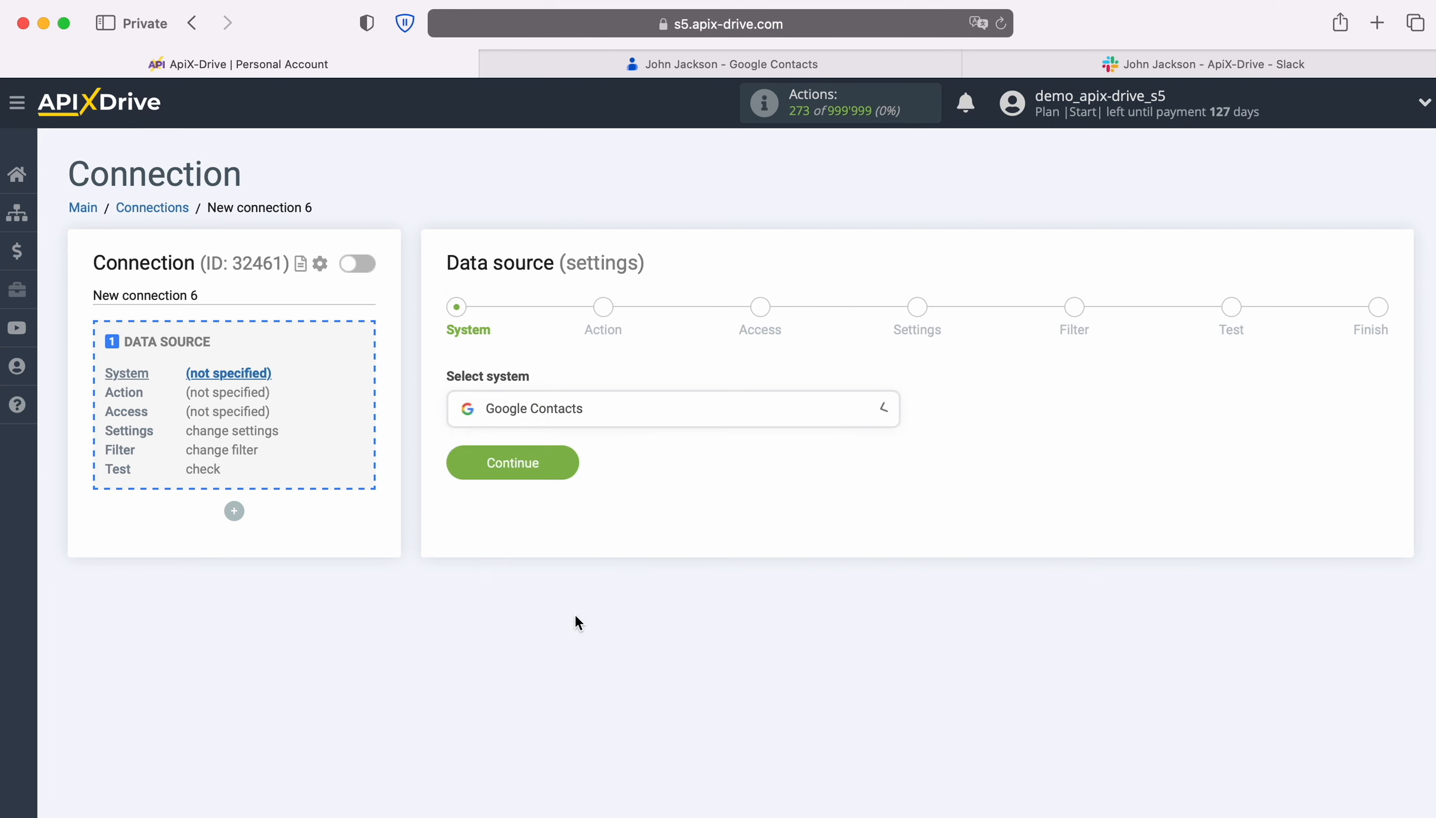
pyautogui.click(570, 463)
# Set the data source action to Get CONTACTS (new / modified).
pyautogui.click(708, 417)
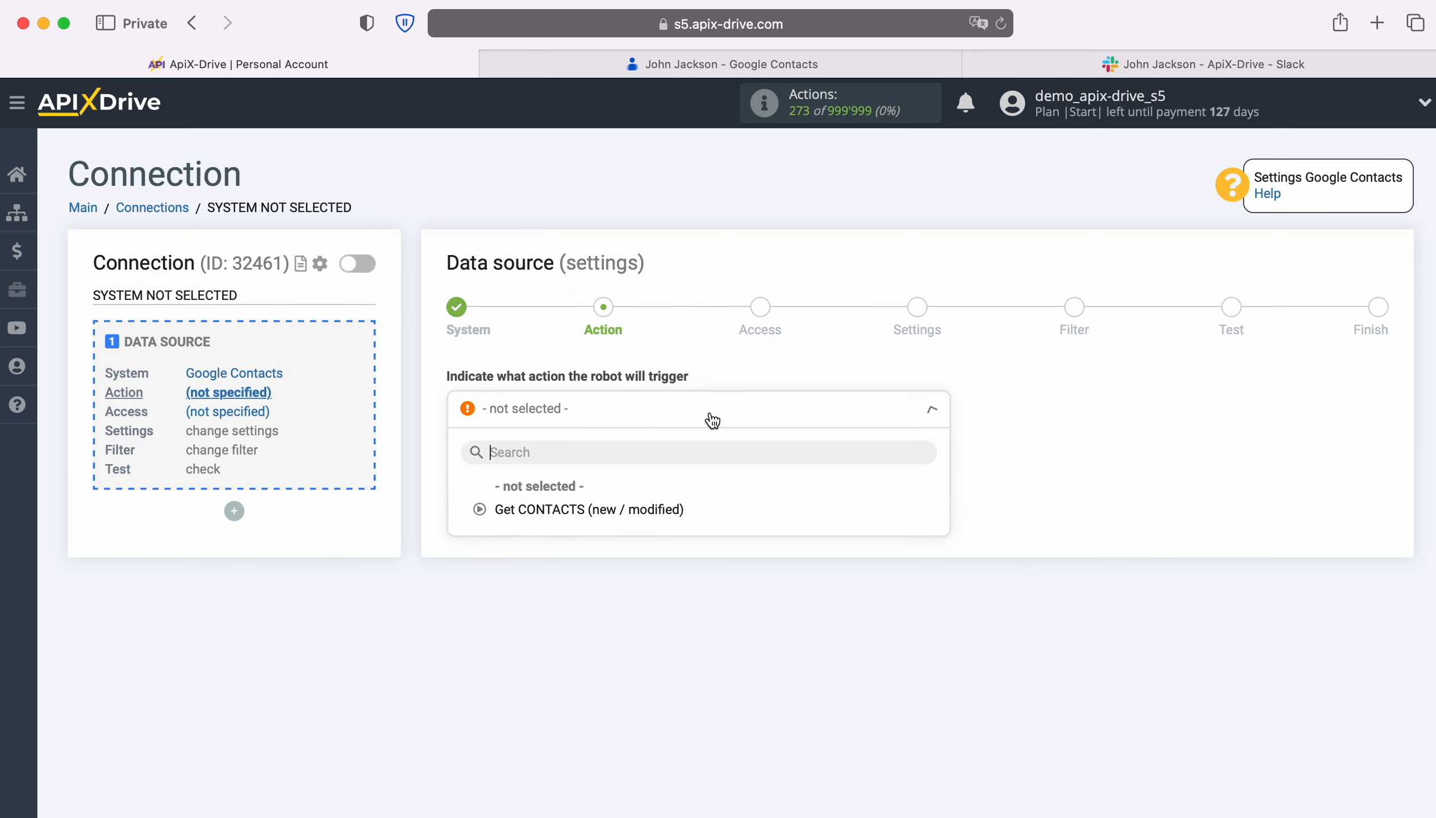
pyautogui.click(640, 510)
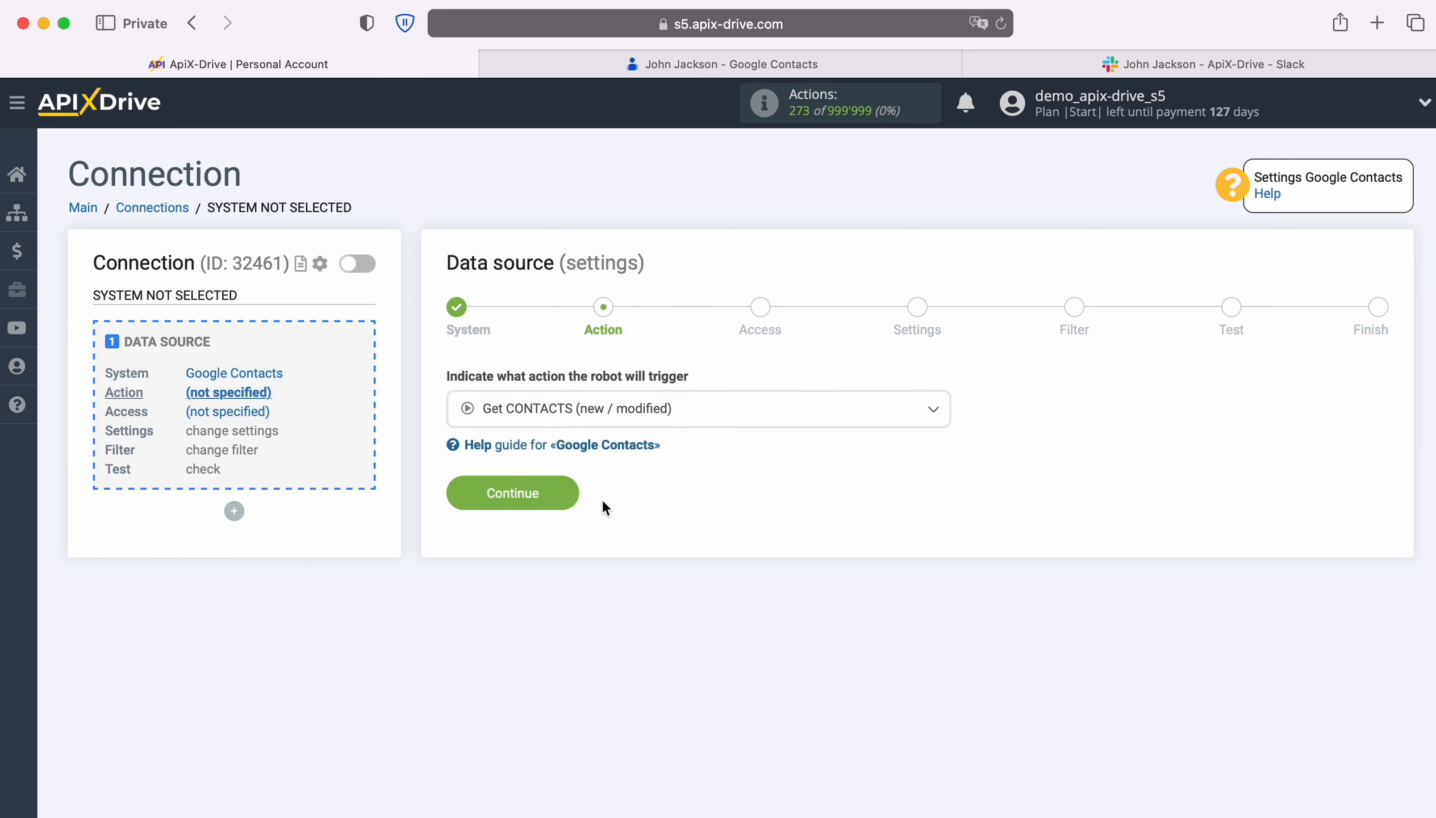
pyautogui.click(564, 502)
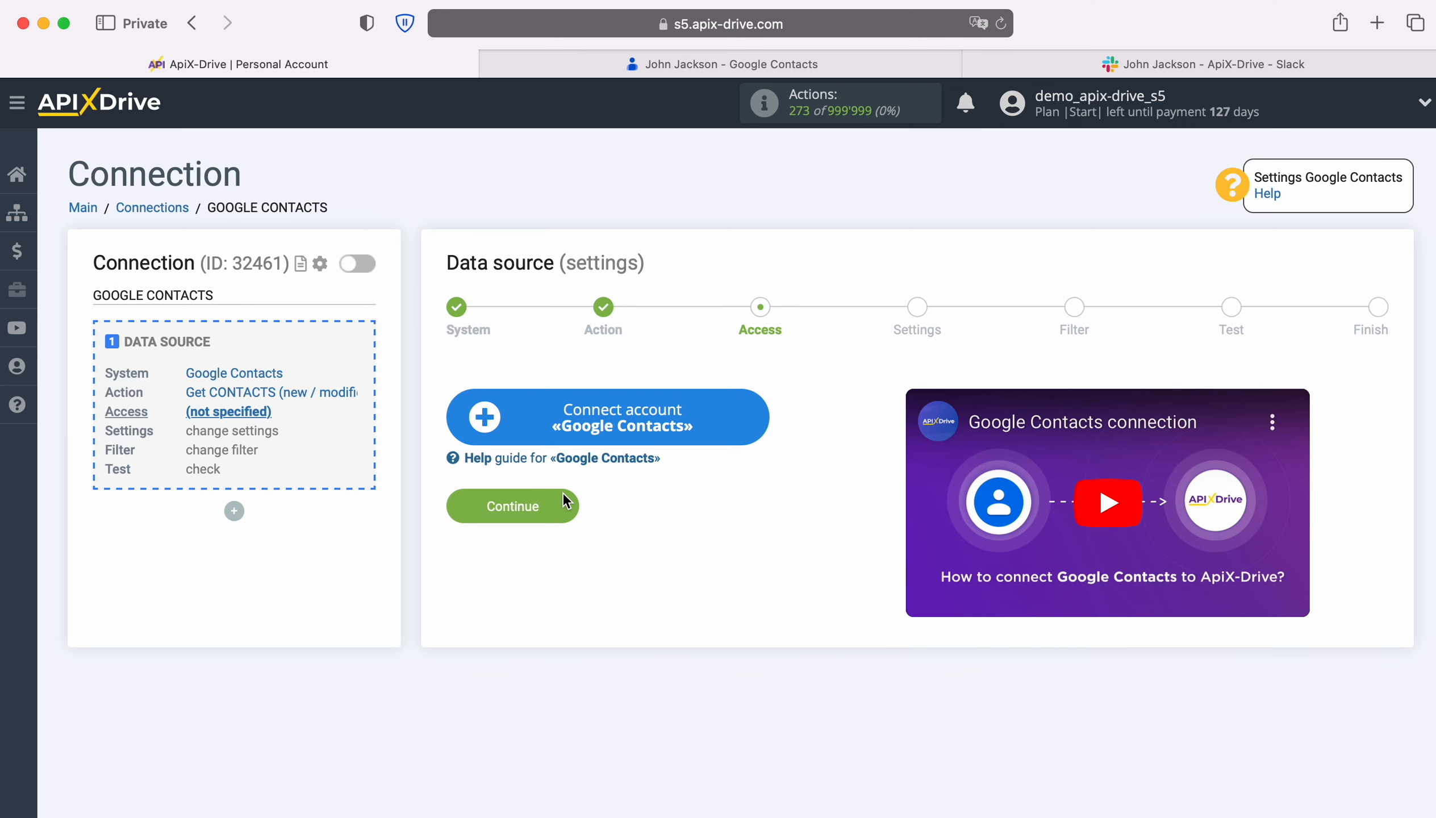
# Start connecting a Google Contacts account and sign in with the saved account e-mail and password.
pyautogui.click(754, 422)
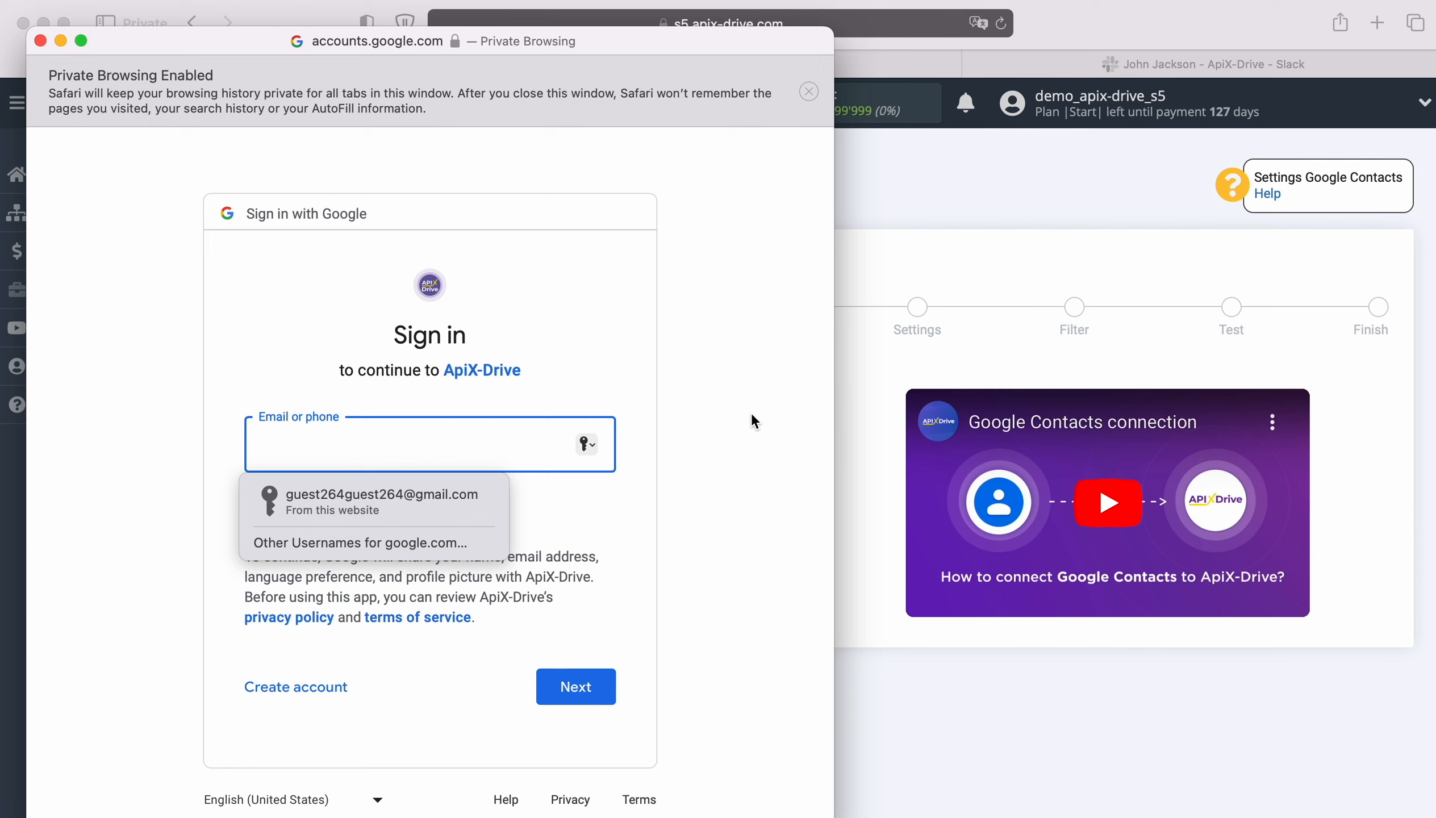
pyautogui.click(468, 504)
pyautogui.click(597, 694)
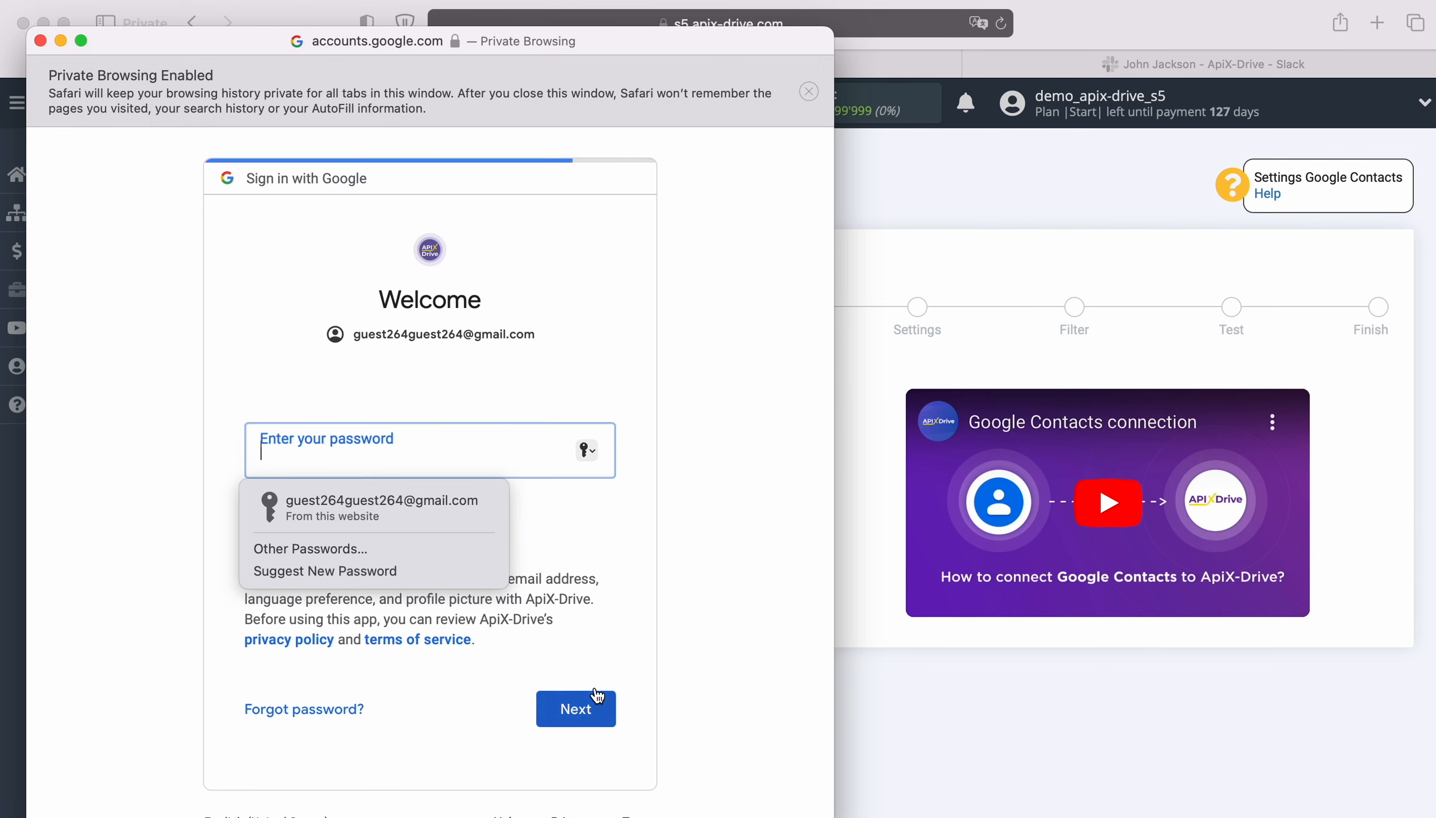
pyautogui.click(474, 510)
pyautogui.click(602, 725)
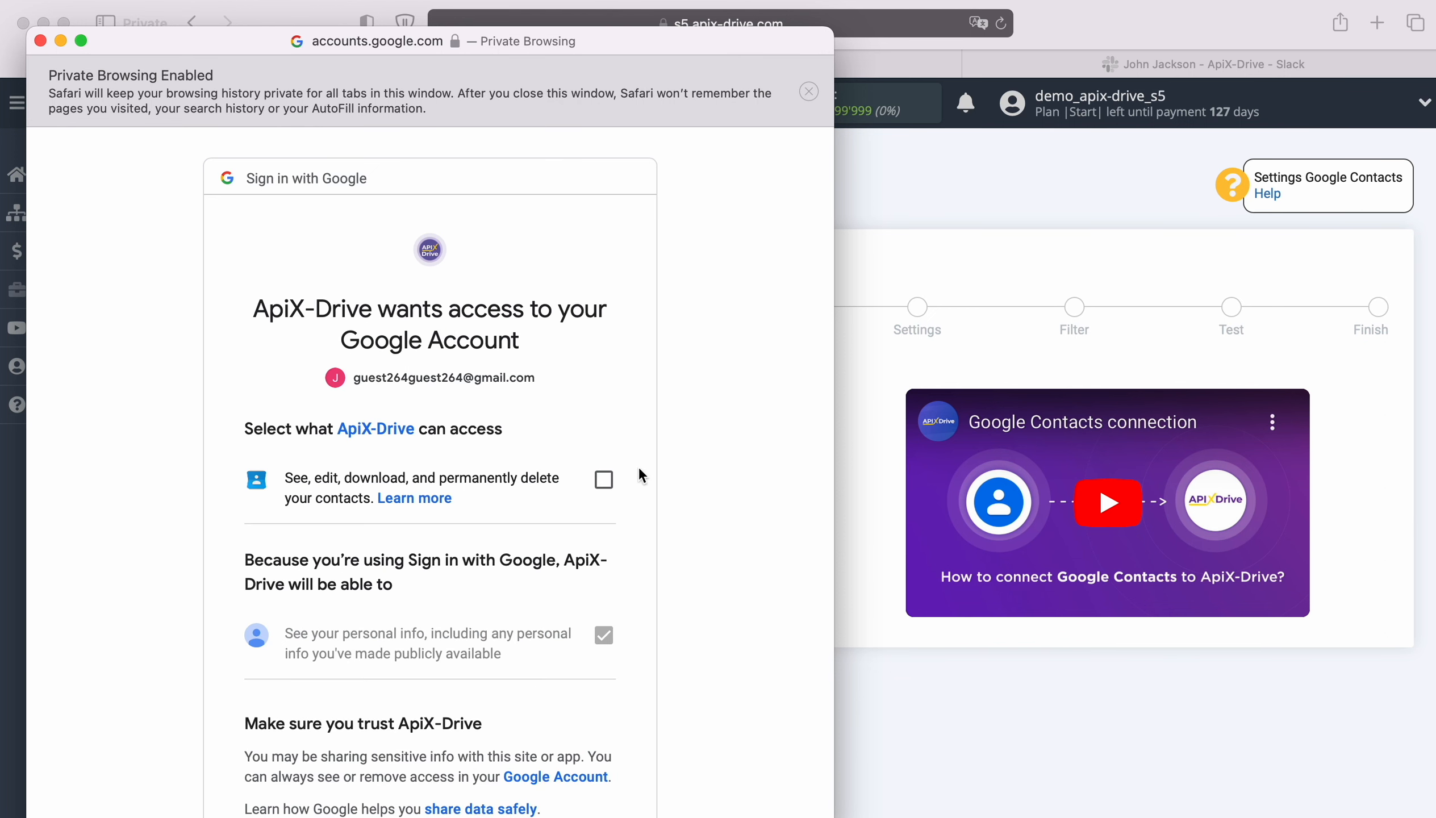
# Grant ApiX-Drive permission to see, edit, download and permanently delete the Google account's contacts.
pyautogui.click(603, 480)
pyautogui.scroll(-2, 722, 623)
pyautogui.click(590, 793)
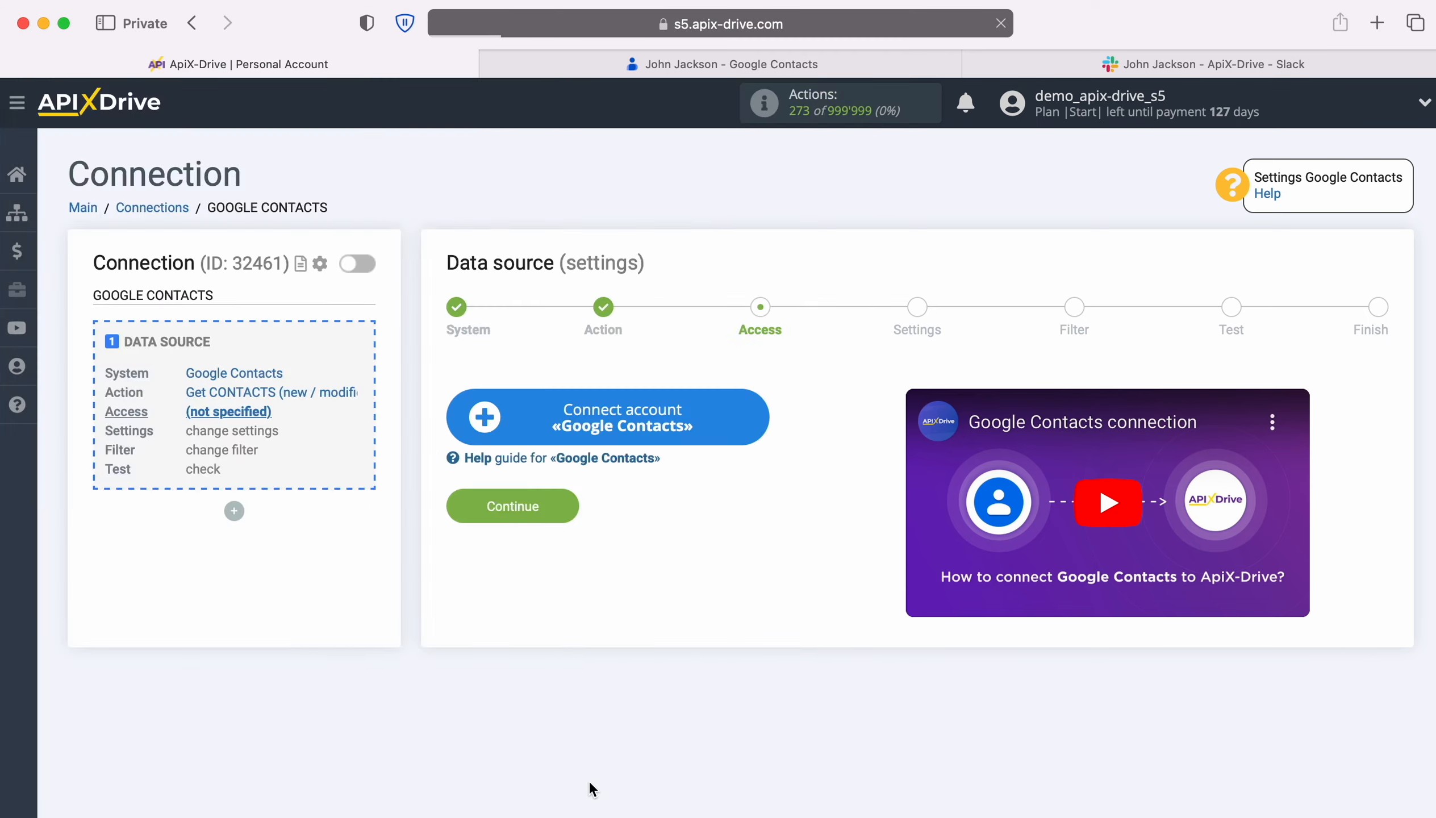
# Choose the connected Google account as the data source login and continue to the settings stage.
pyautogui.click(669, 418)
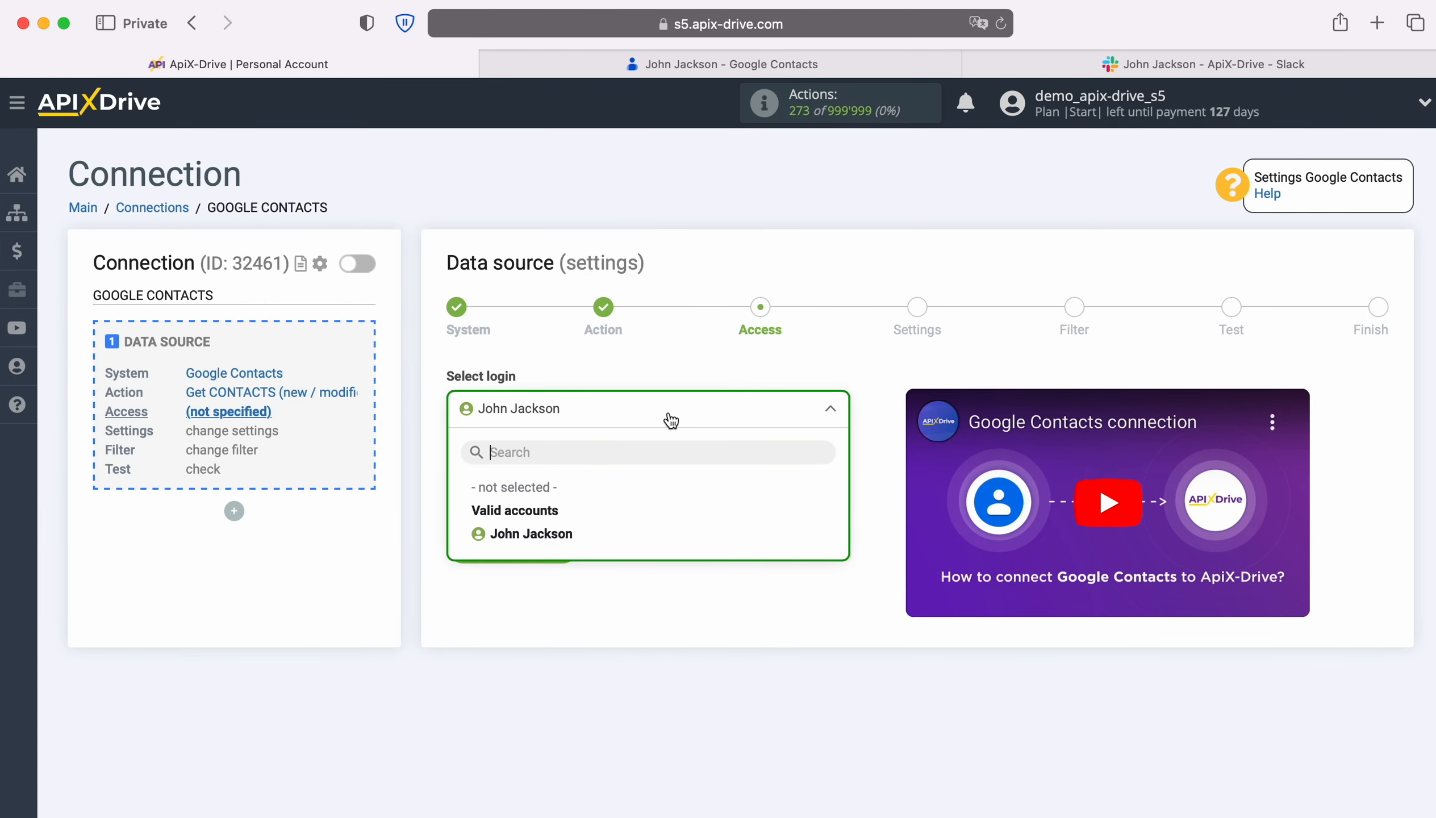
pyautogui.click(579, 534)
pyautogui.click(568, 546)
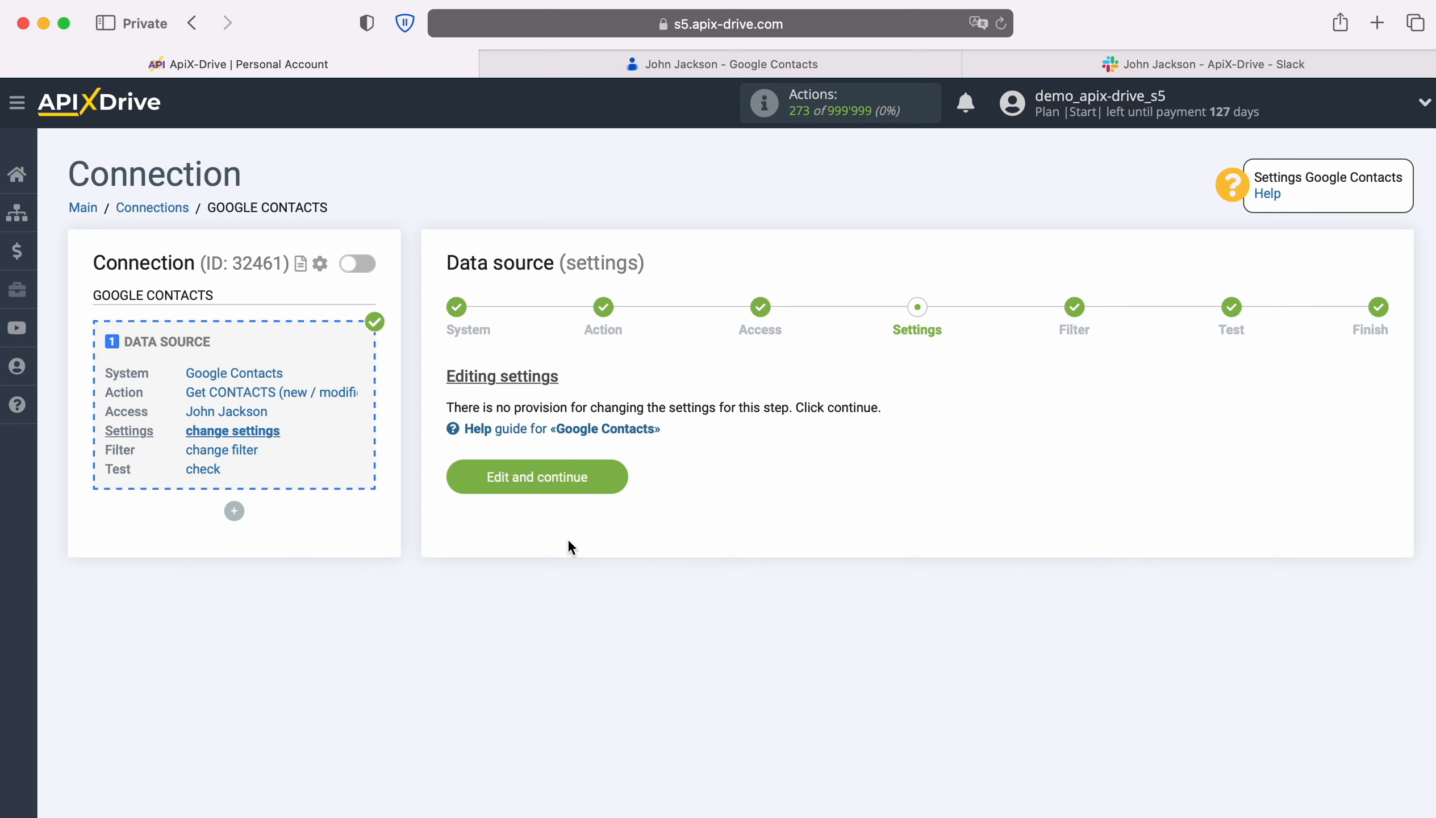
# Proceed through the data source settings and filter stages without changes, and accept the test contact data after reviewing it.
pyautogui.click(625, 478)
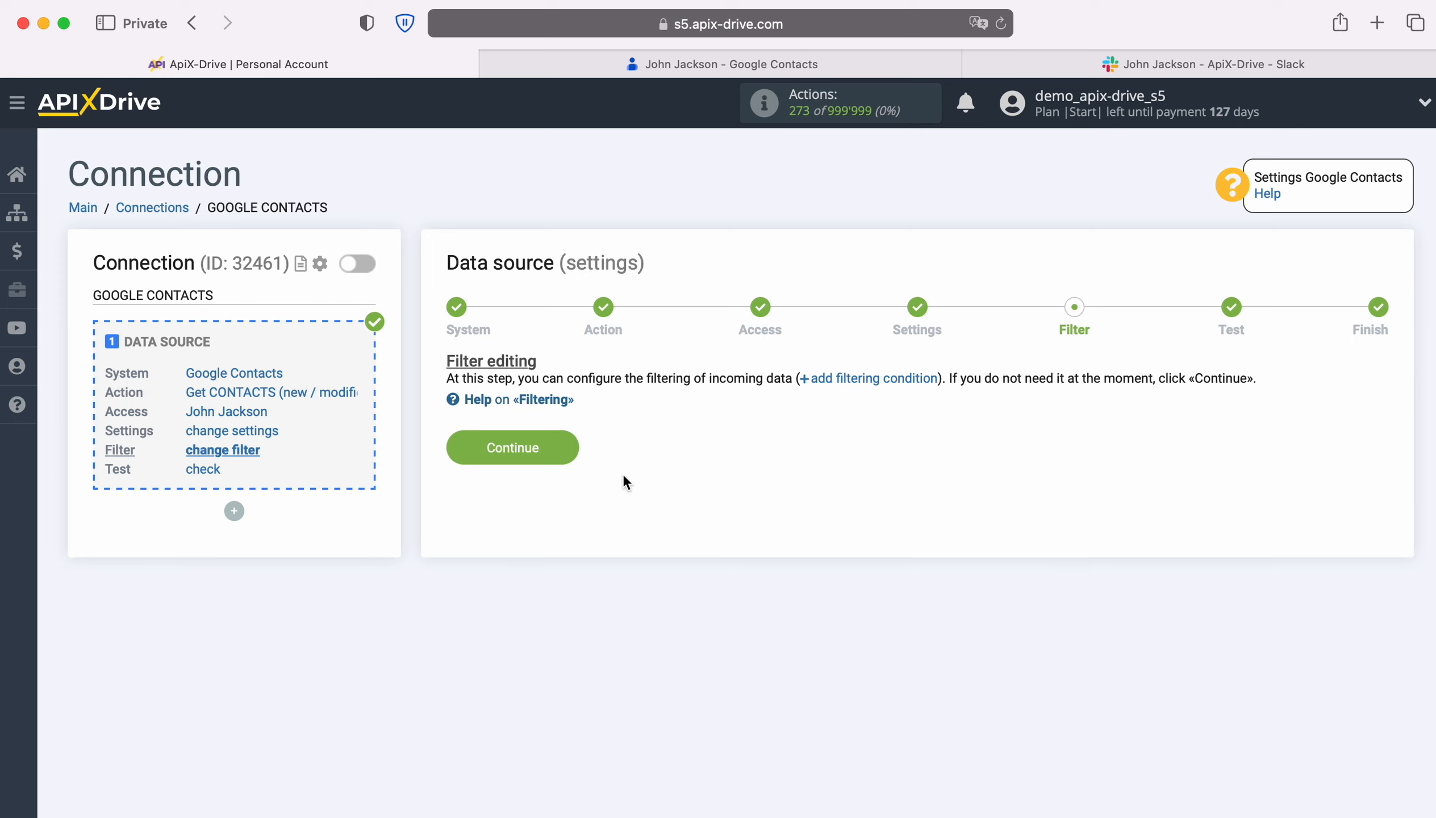
pyautogui.click(566, 448)
pyautogui.scroll(-5, 774, 517)
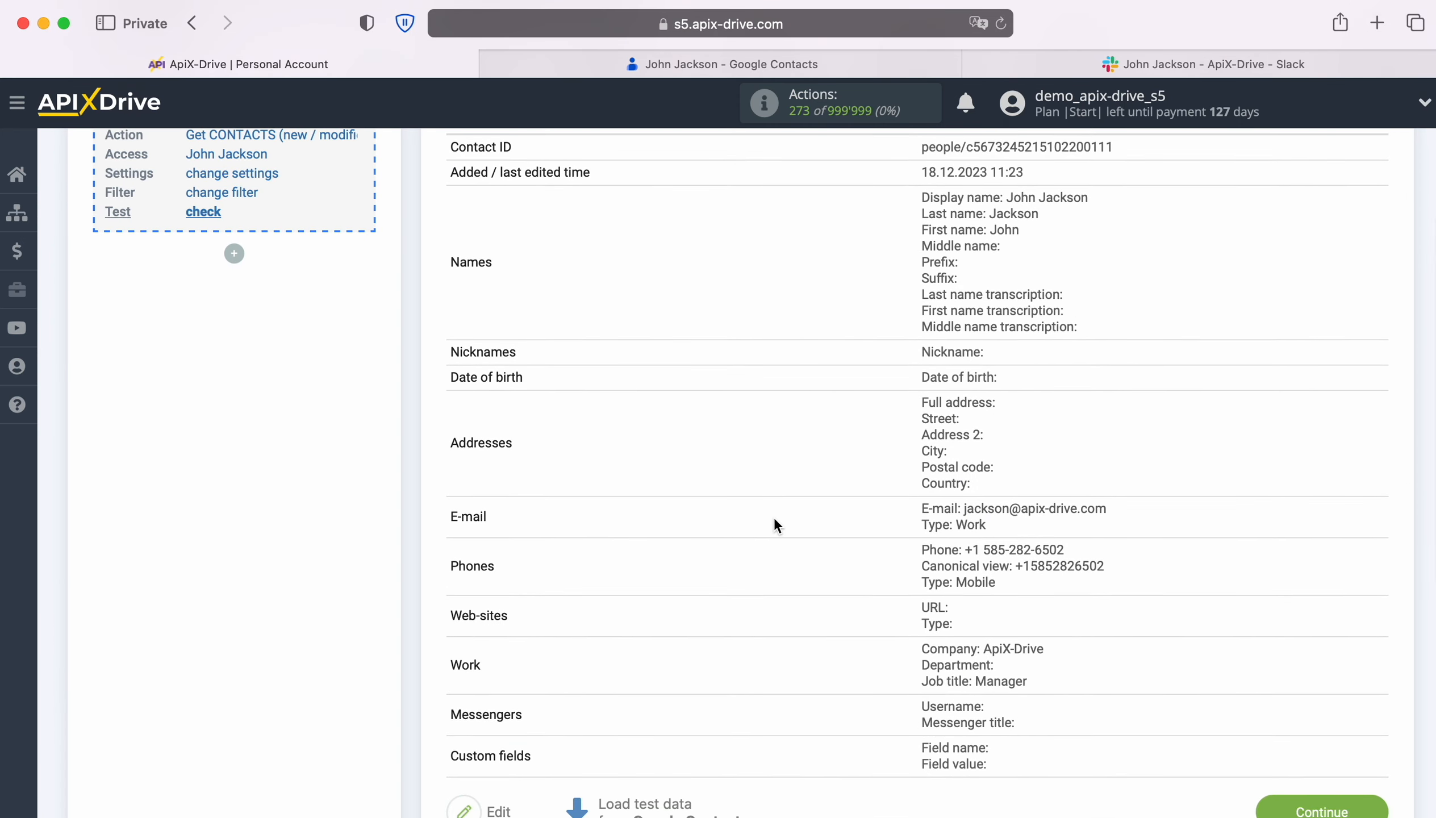
pyautogui.scroll(-1, 774, 517)
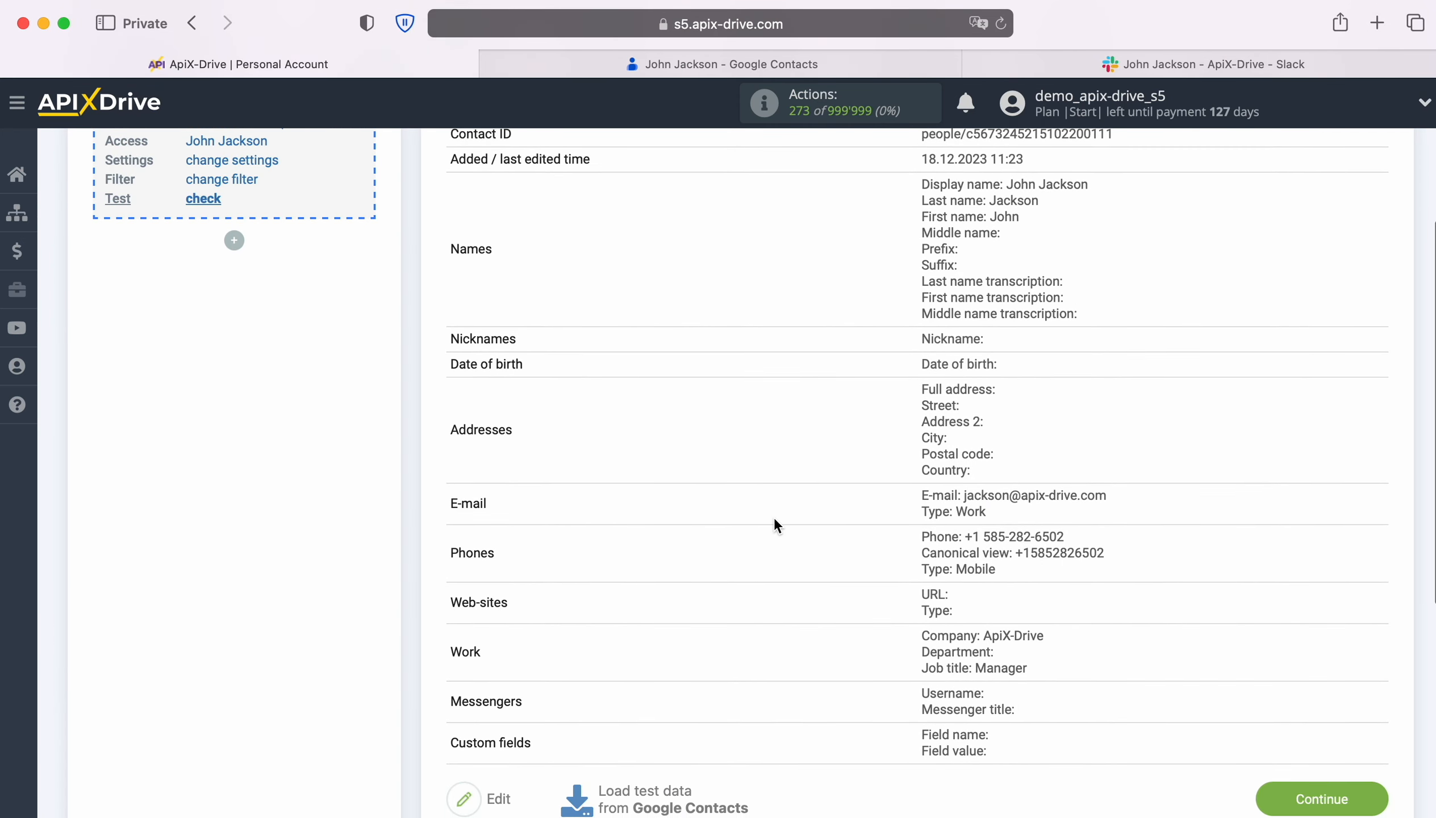
pyautogui.click(1373, 800)
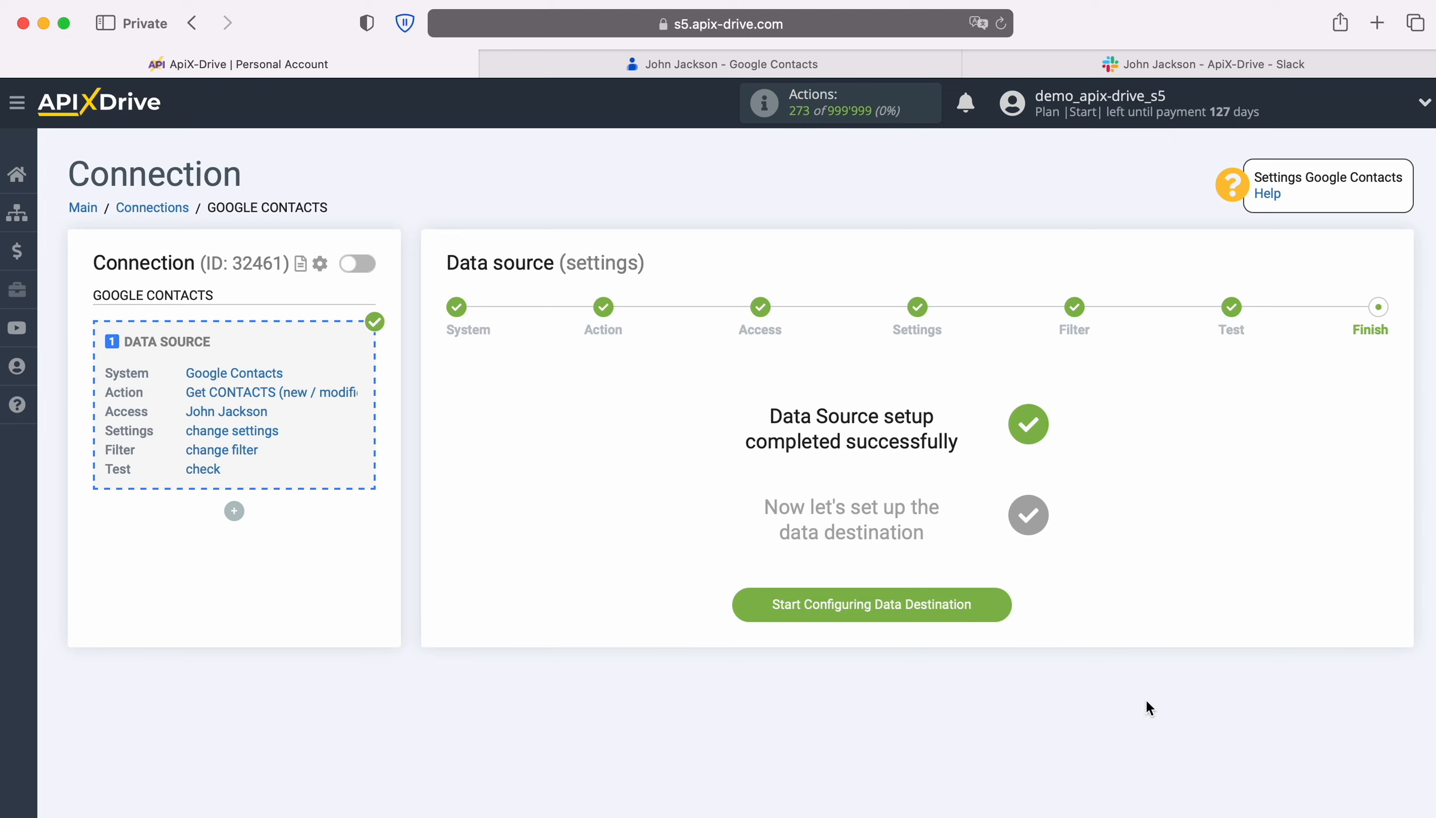
# Start configuring the data destination and select Slack as its system.
pyautogui.click(1002, 609)
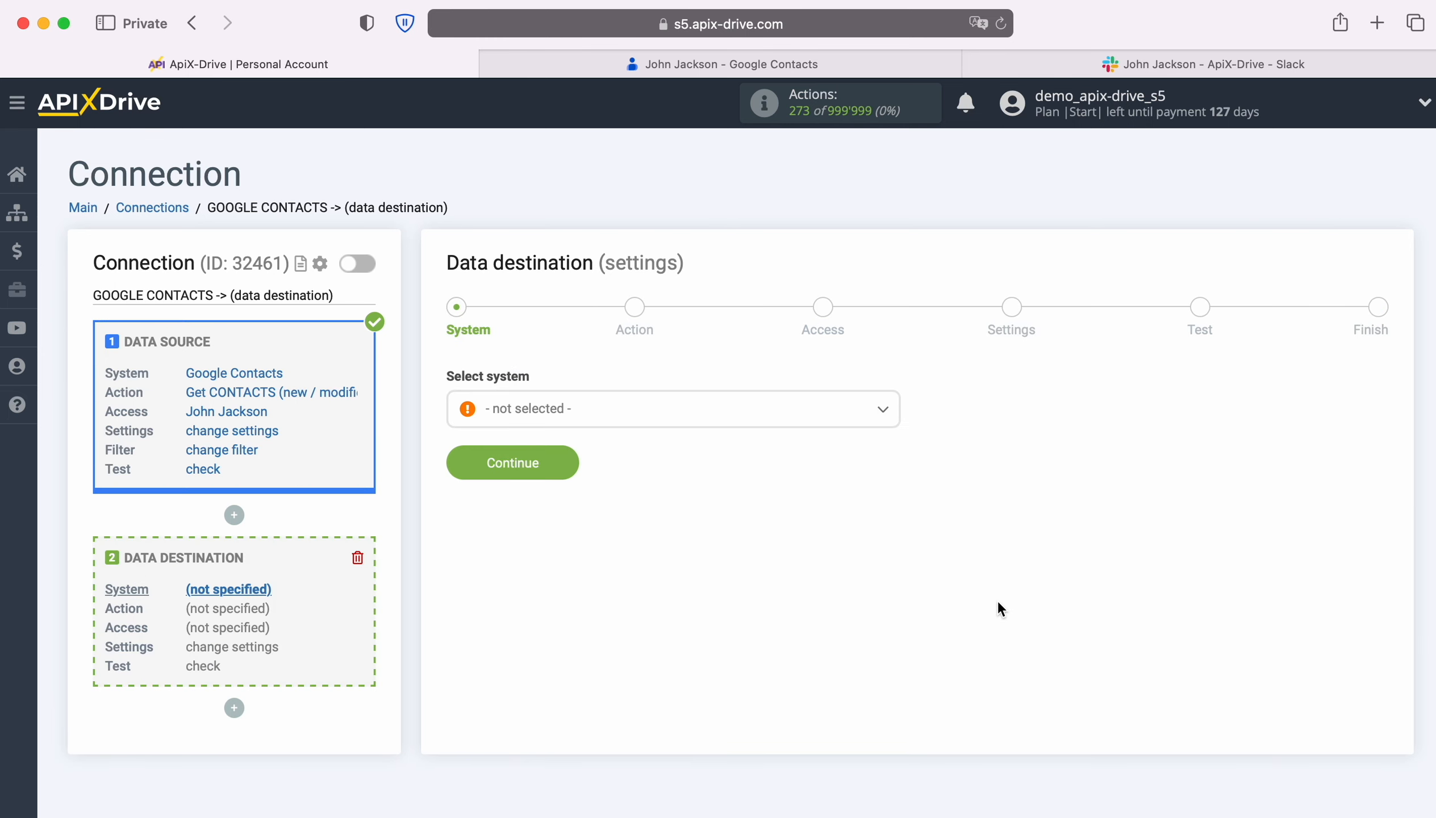
pyautogui.click(676, 423)
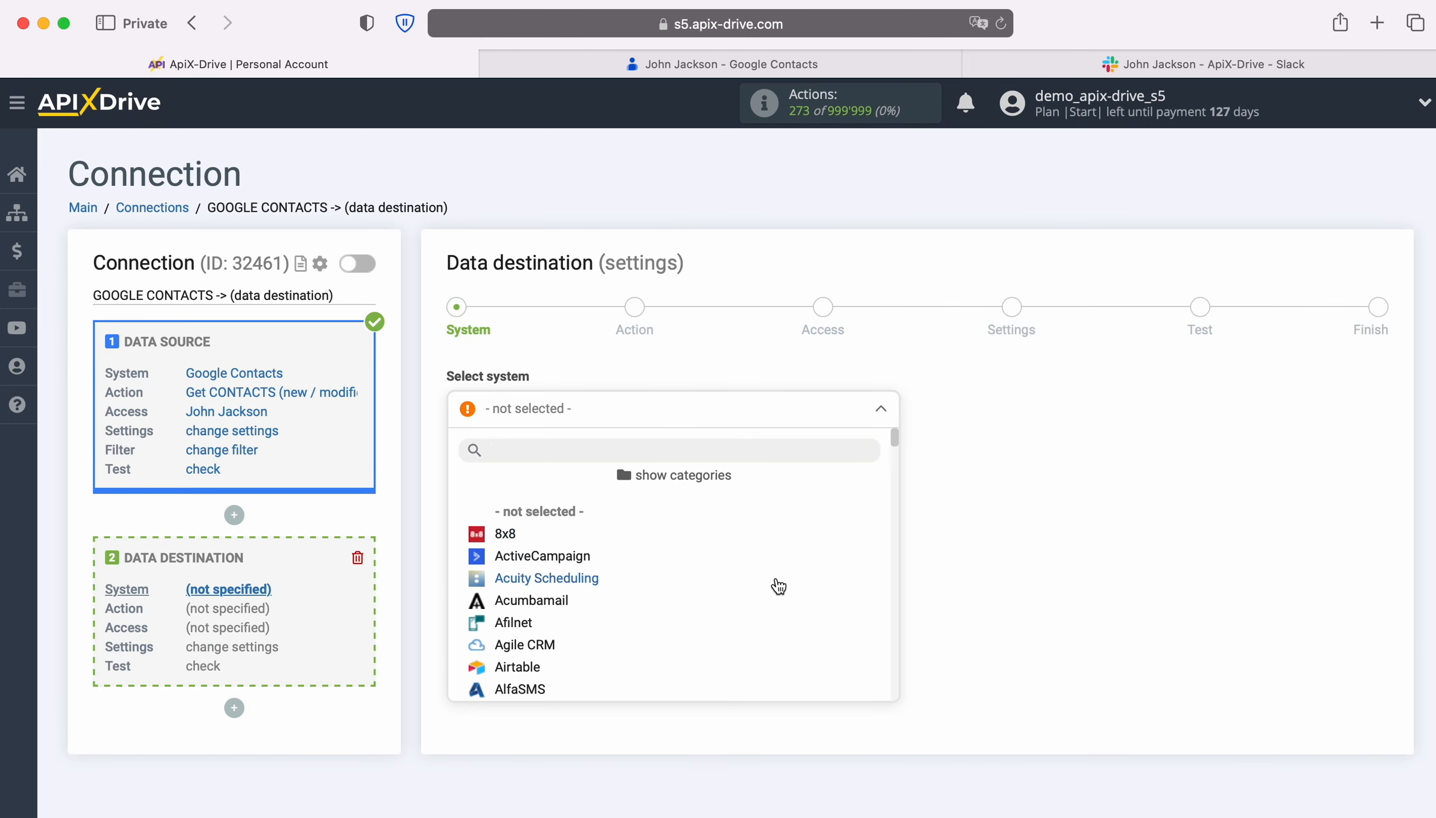
pyautogui.scroll(-5, 776, 583)
pyautogui.scroll(-10, 778, 586)
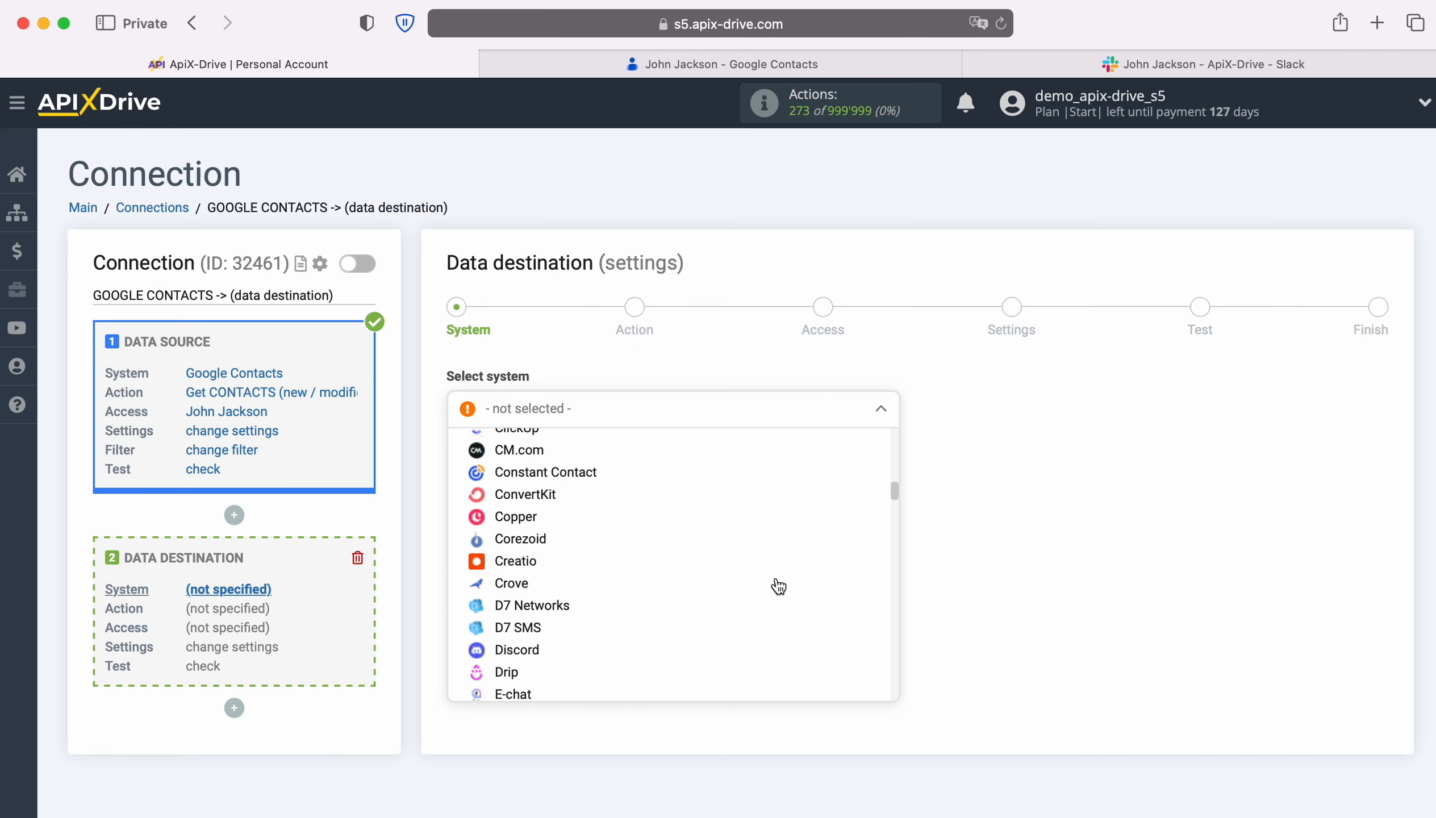
pyautogui.scroll(-10, 777, 586)
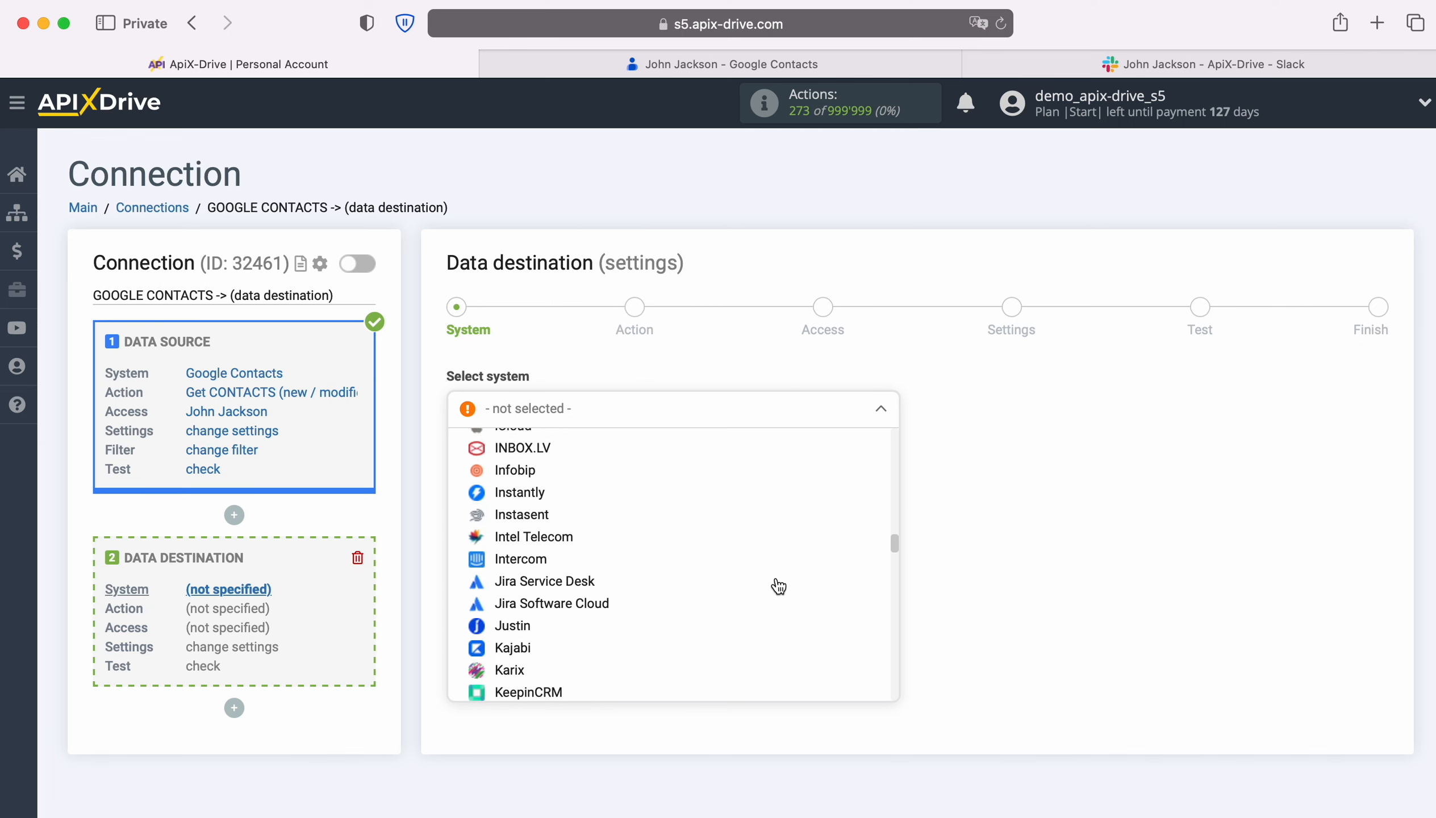
pyautogui.scroll(-10, 777, 586)
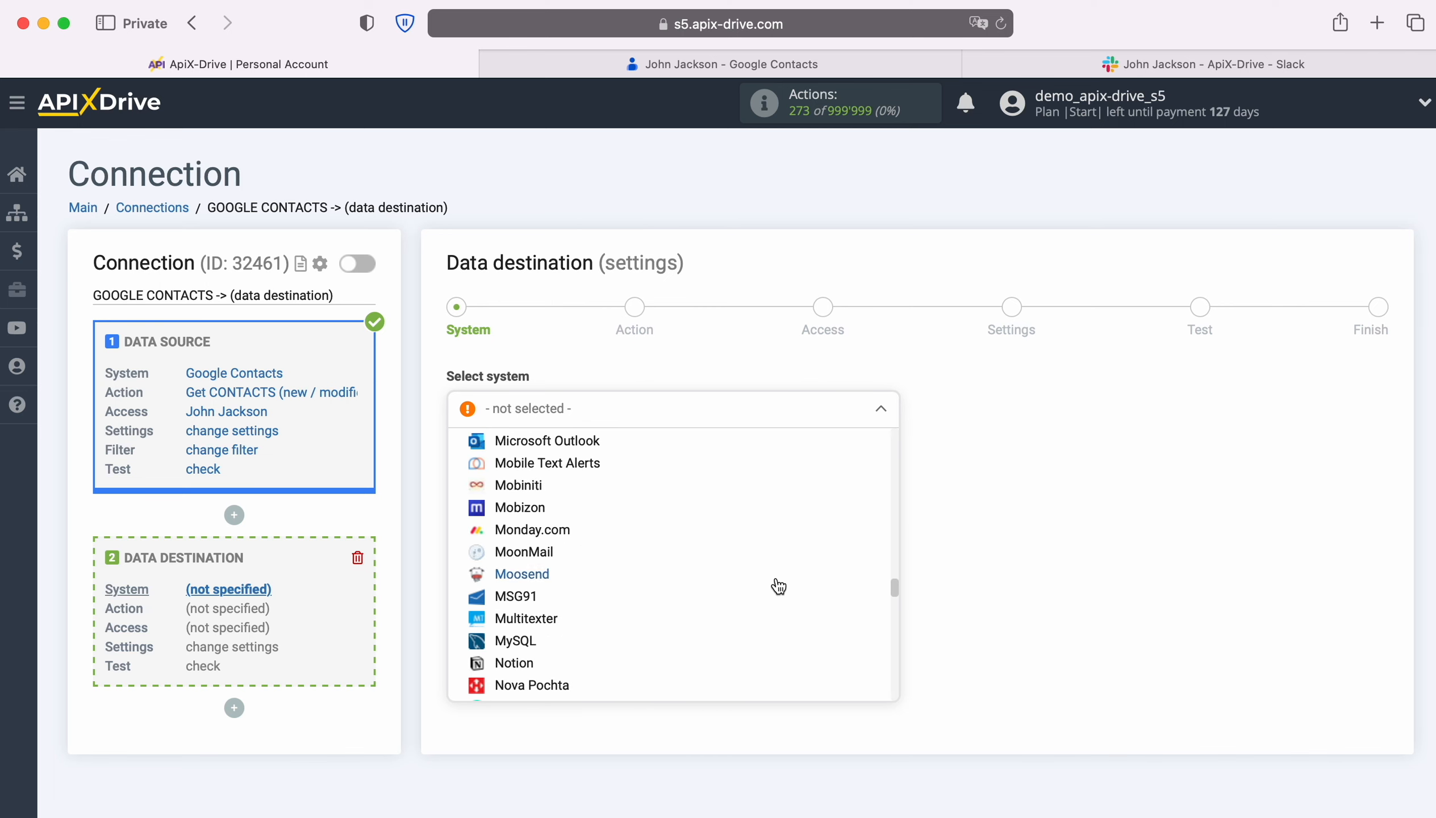
pyautogui.scroll(-10, 777, 586)
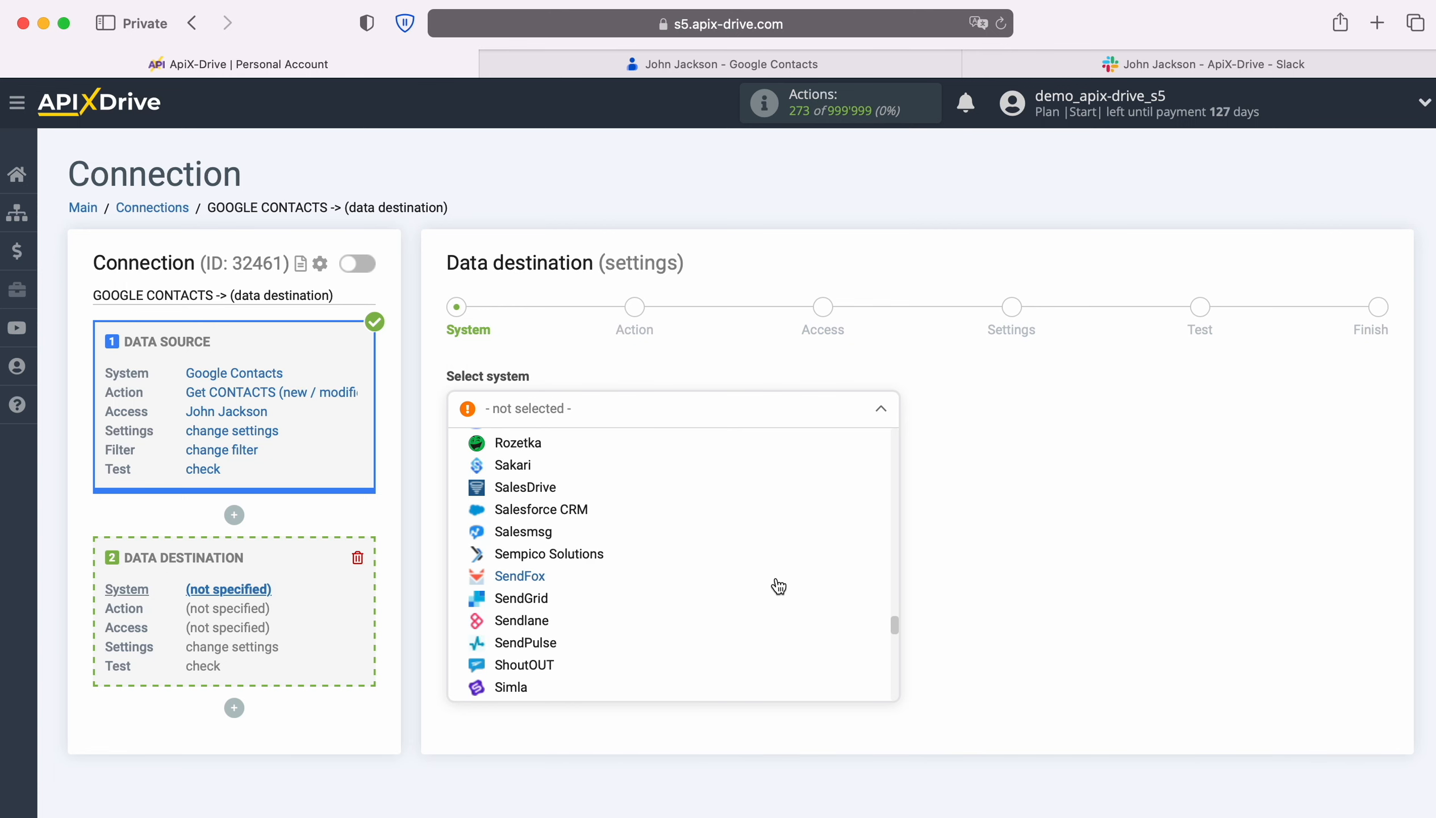
pyautogui.click(523, 609)
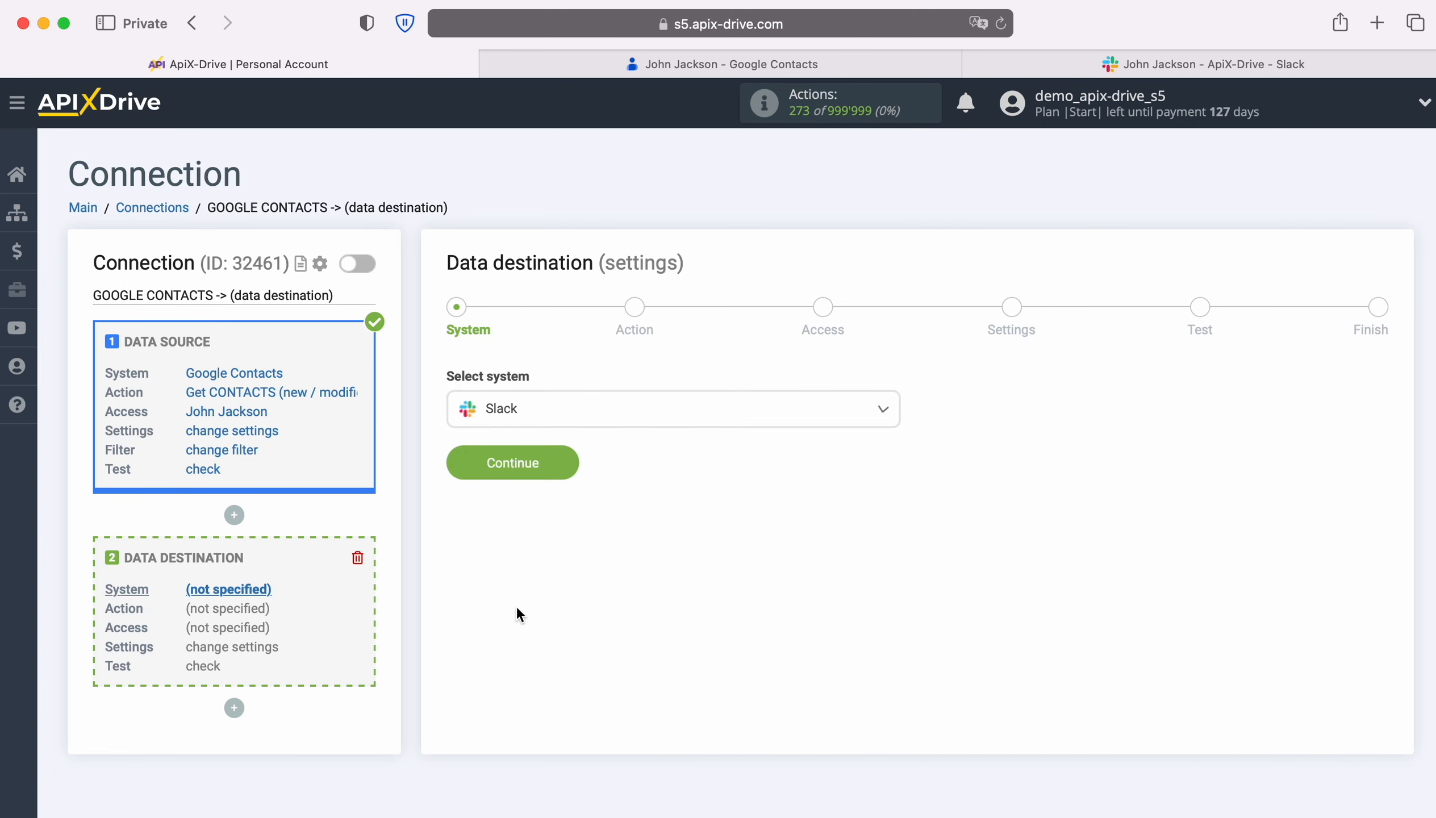
pyautogui.click(573, 465)
# Set the Slack destination action to Send MESSAGE (personal).
pyautogui.click(643, 411)
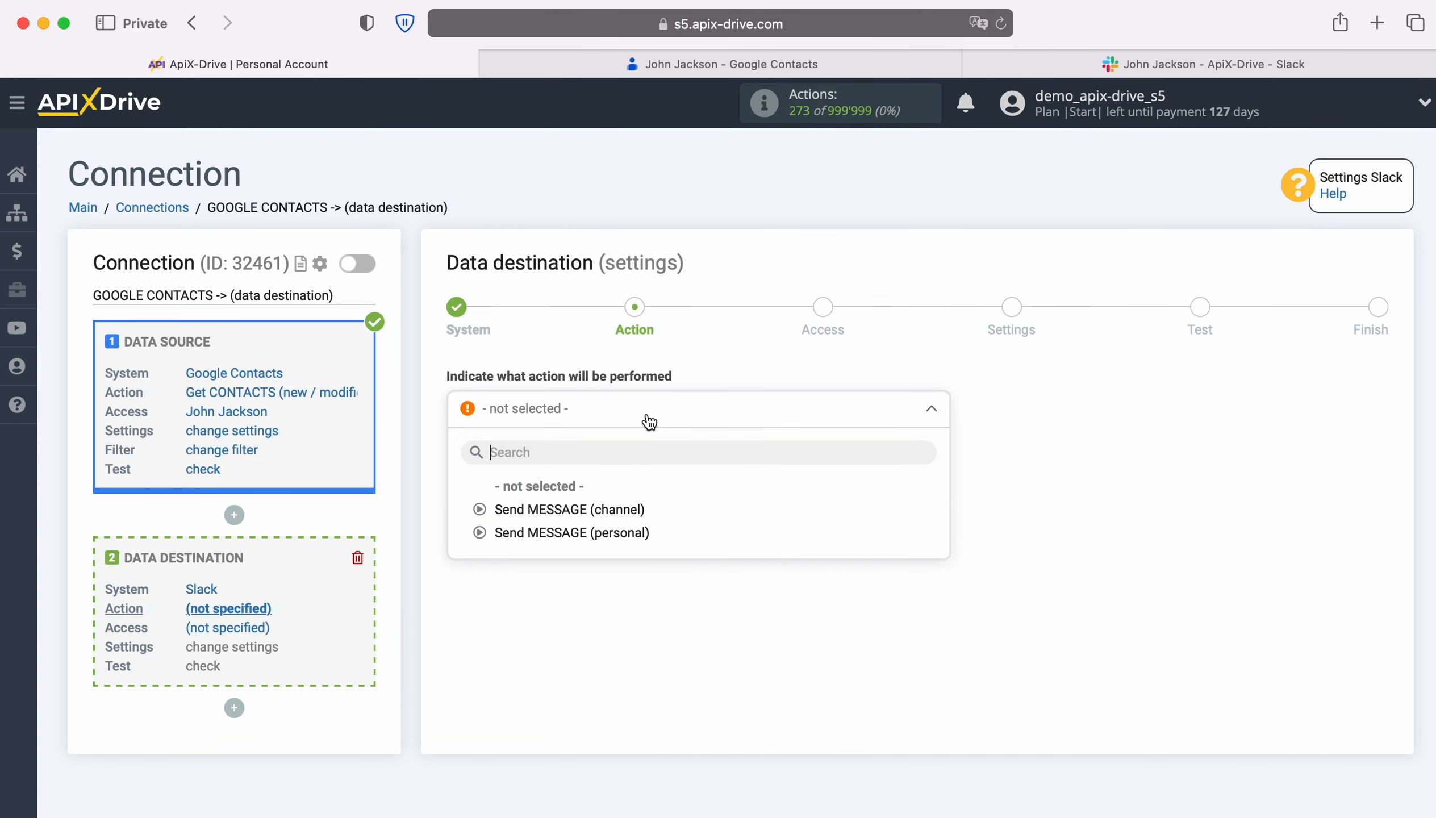
pyautogui.click(619, 530)
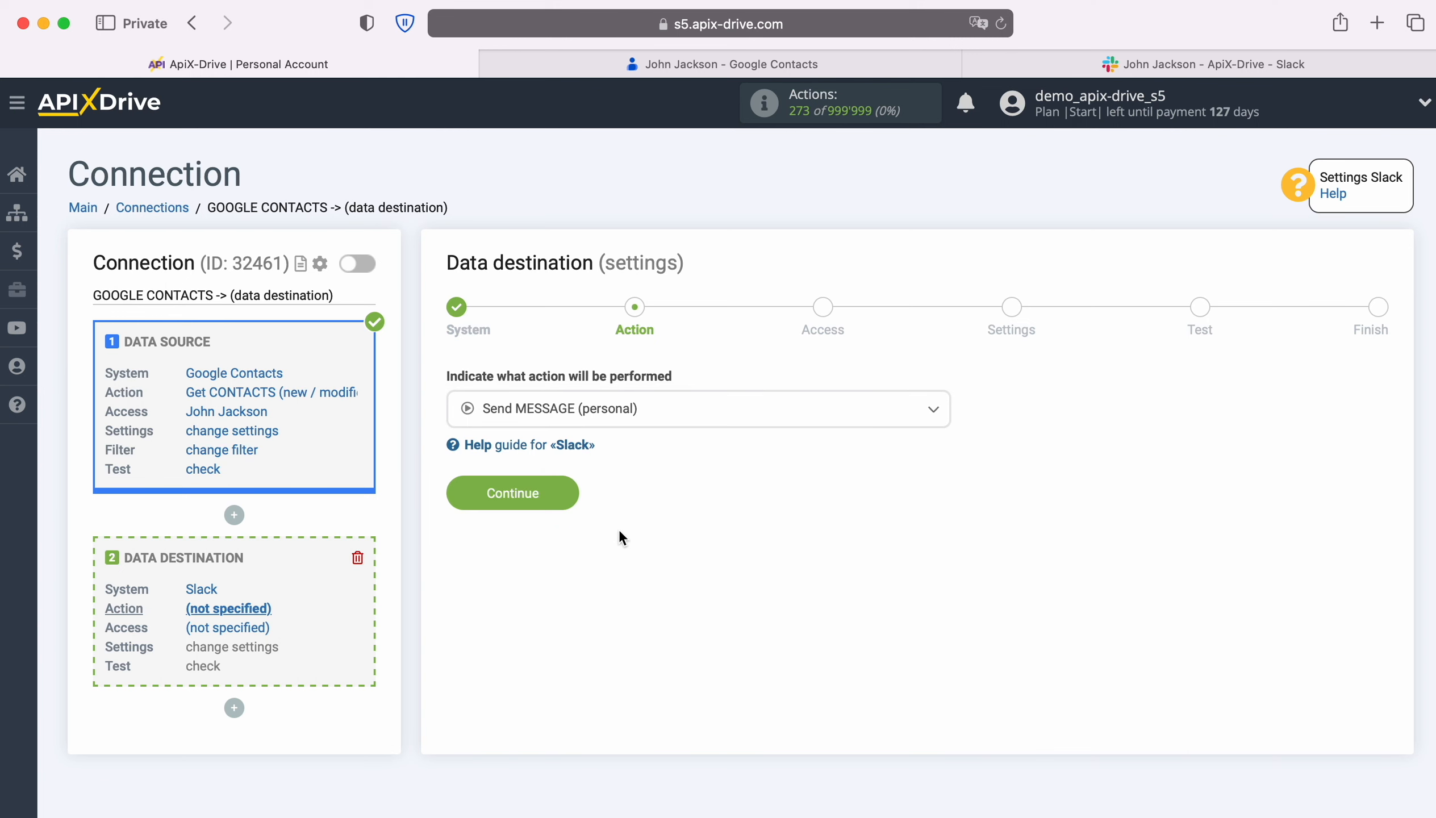
pyautogui.click(570, 494)
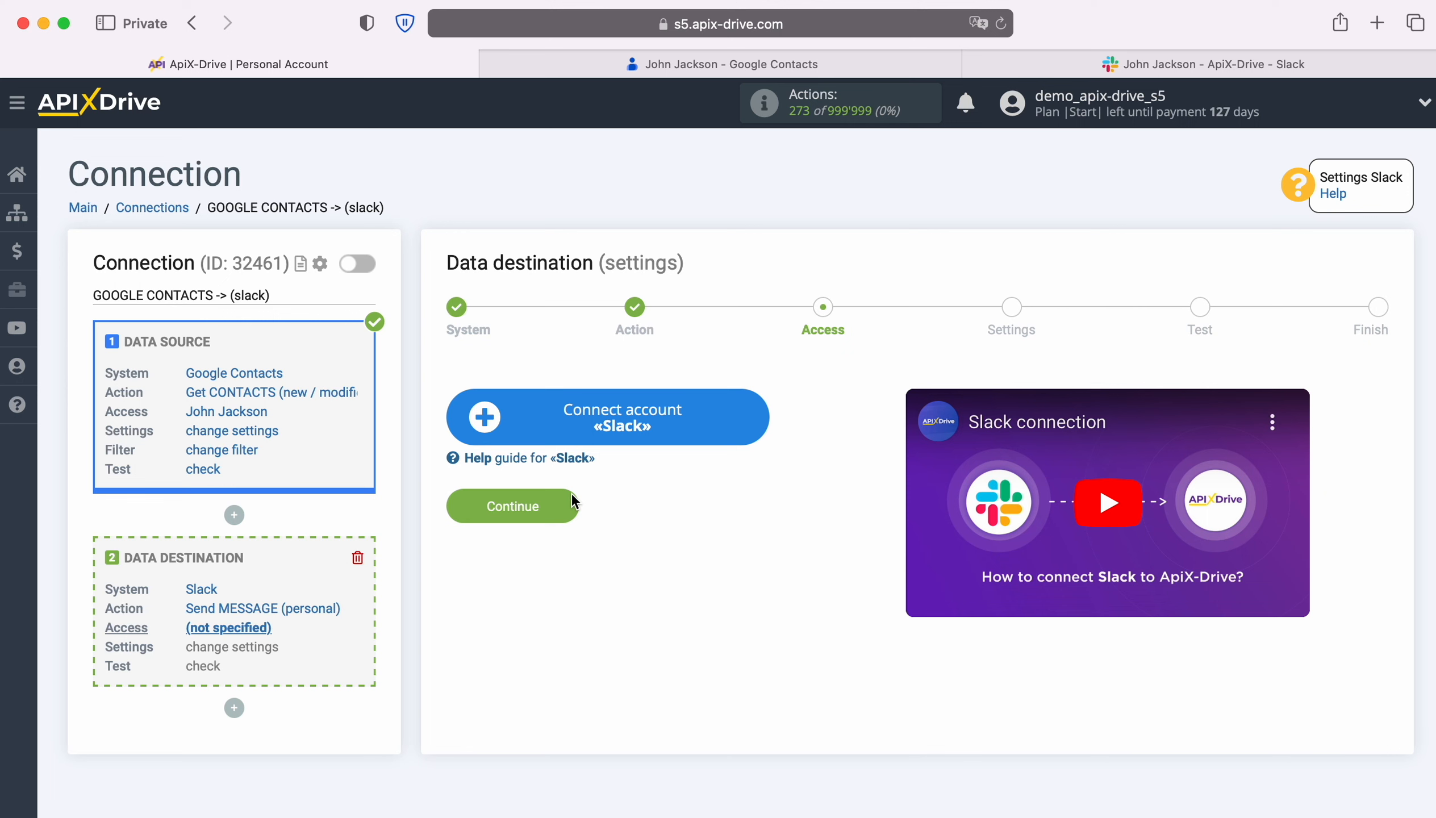
# Start connecting a Slack account and copy the workspace name apix-driveworkspace from the already open Slack workspace.
pyautogui.click(756, 415)
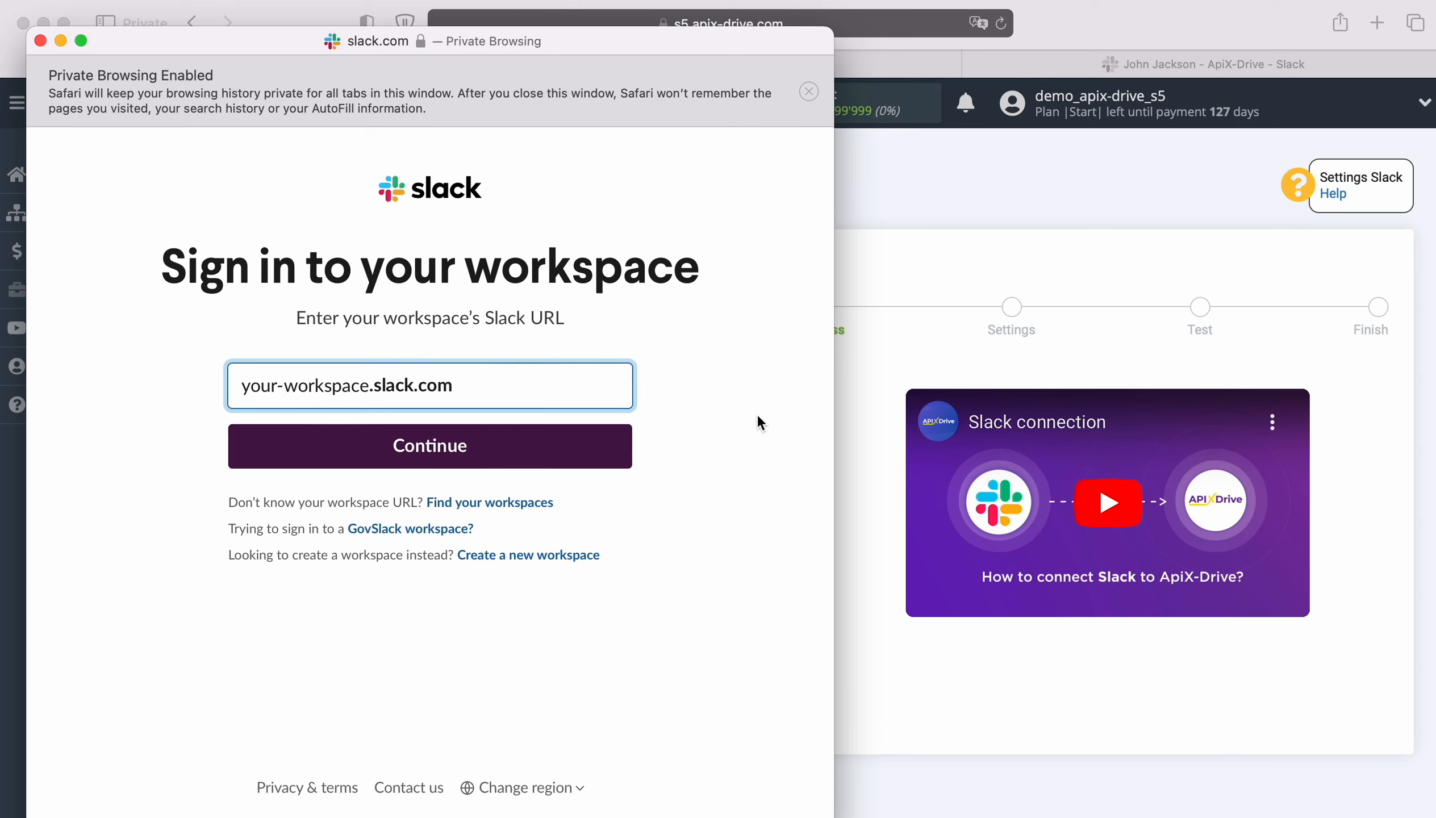
pyautogui.click(1105, 68)
pyautogui.click(200, 150)
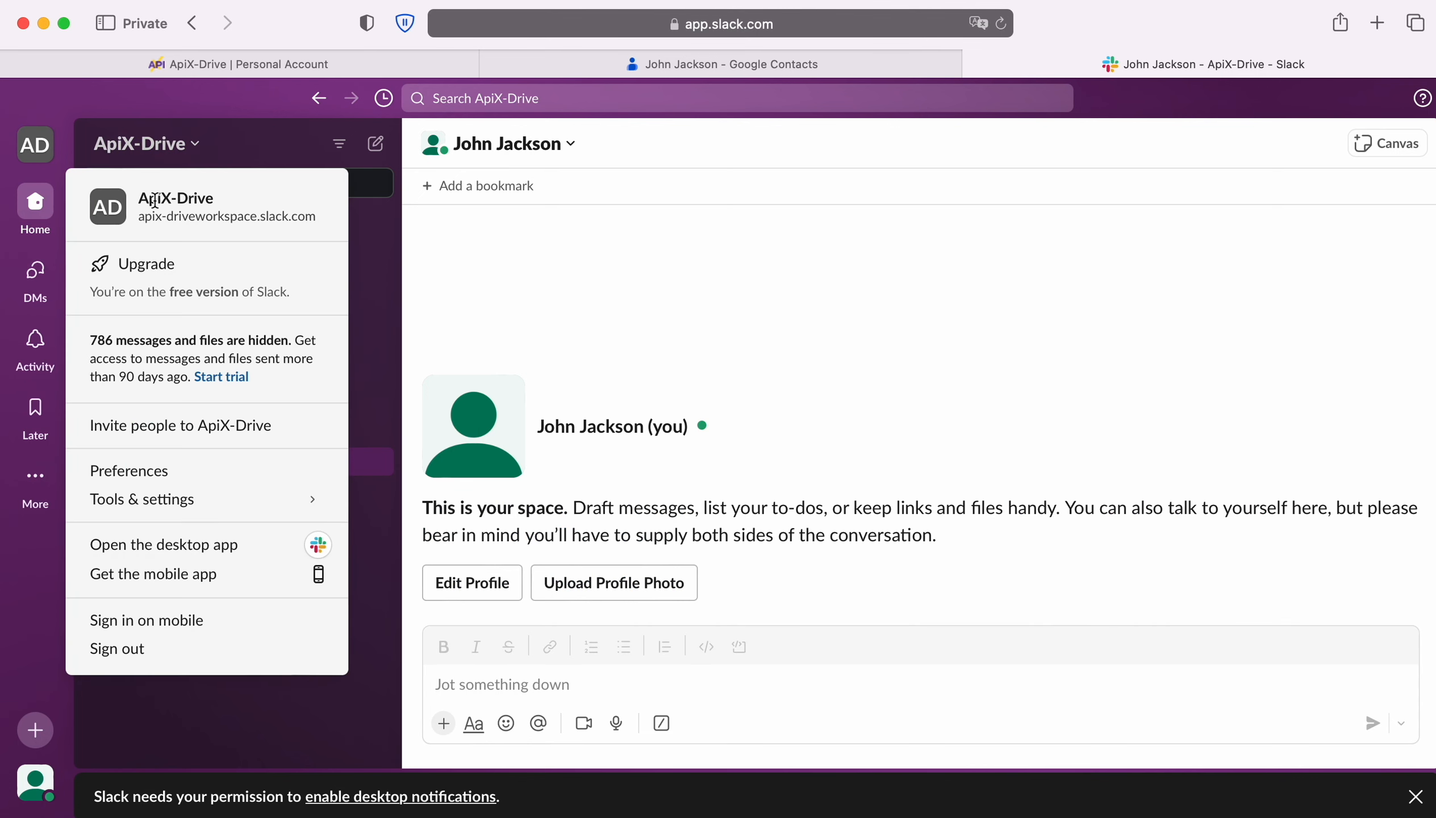
pyautogui.moveTo(139, 217); pyautogui.dragTo(258, 217)
pyautogui.rightClick(217, 212)
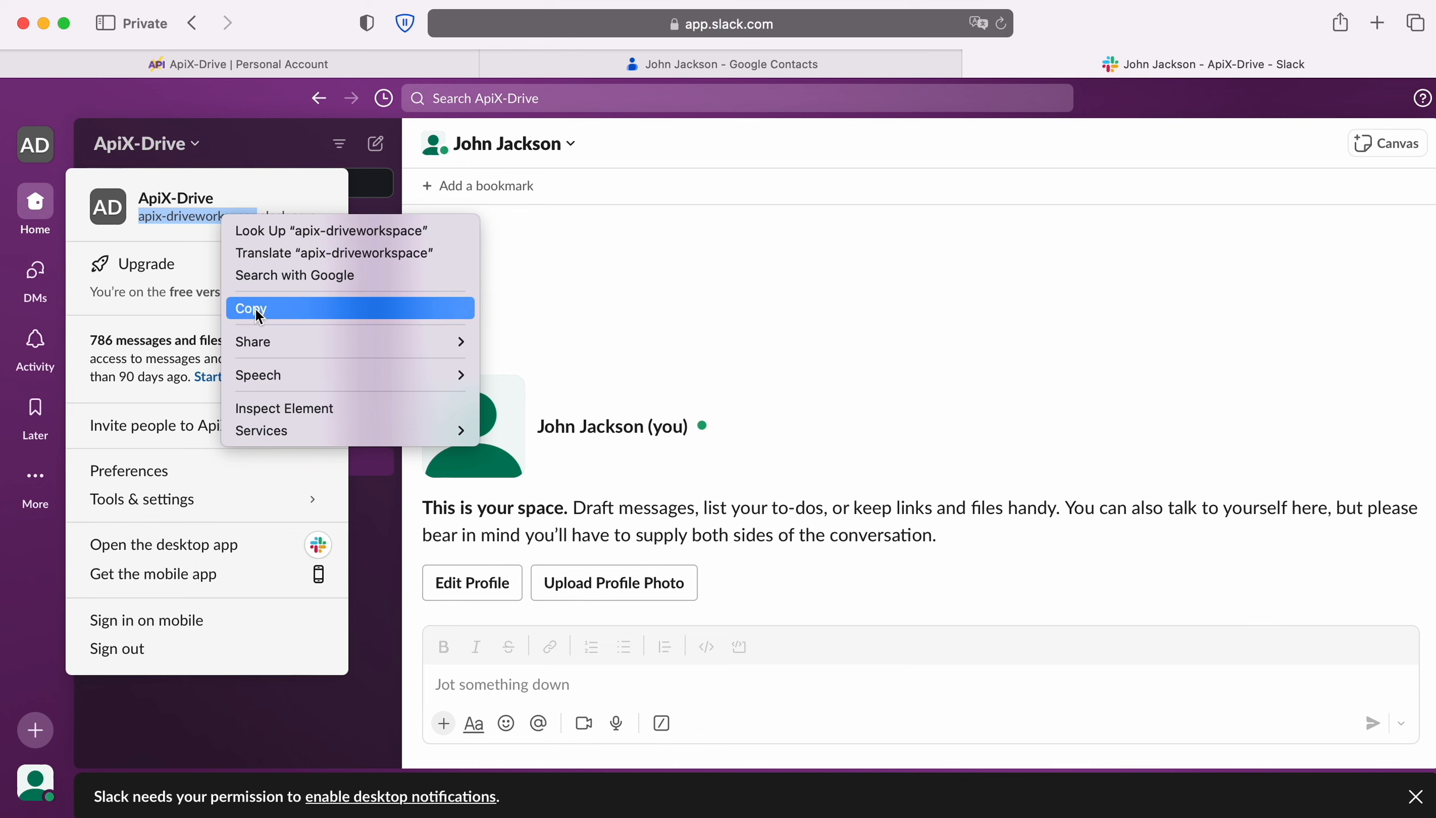
pyautogui.click(228, 306)
pyautogui.click(196, 147)
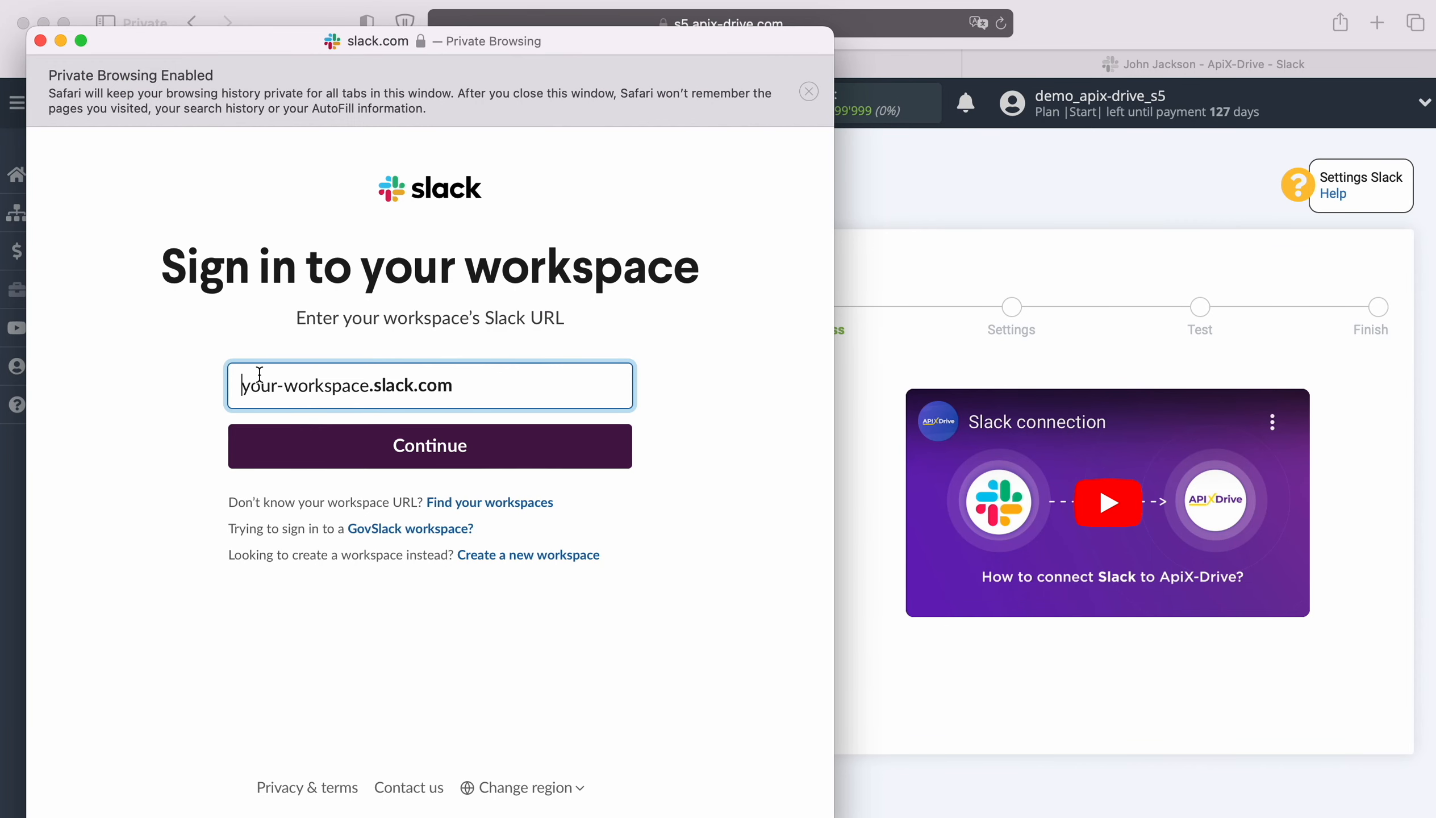
# Paste apix-driveworkspace as the Slack workspace URL and continue to the workspace sign-in.
pyautogui.rightClick(257, 371)
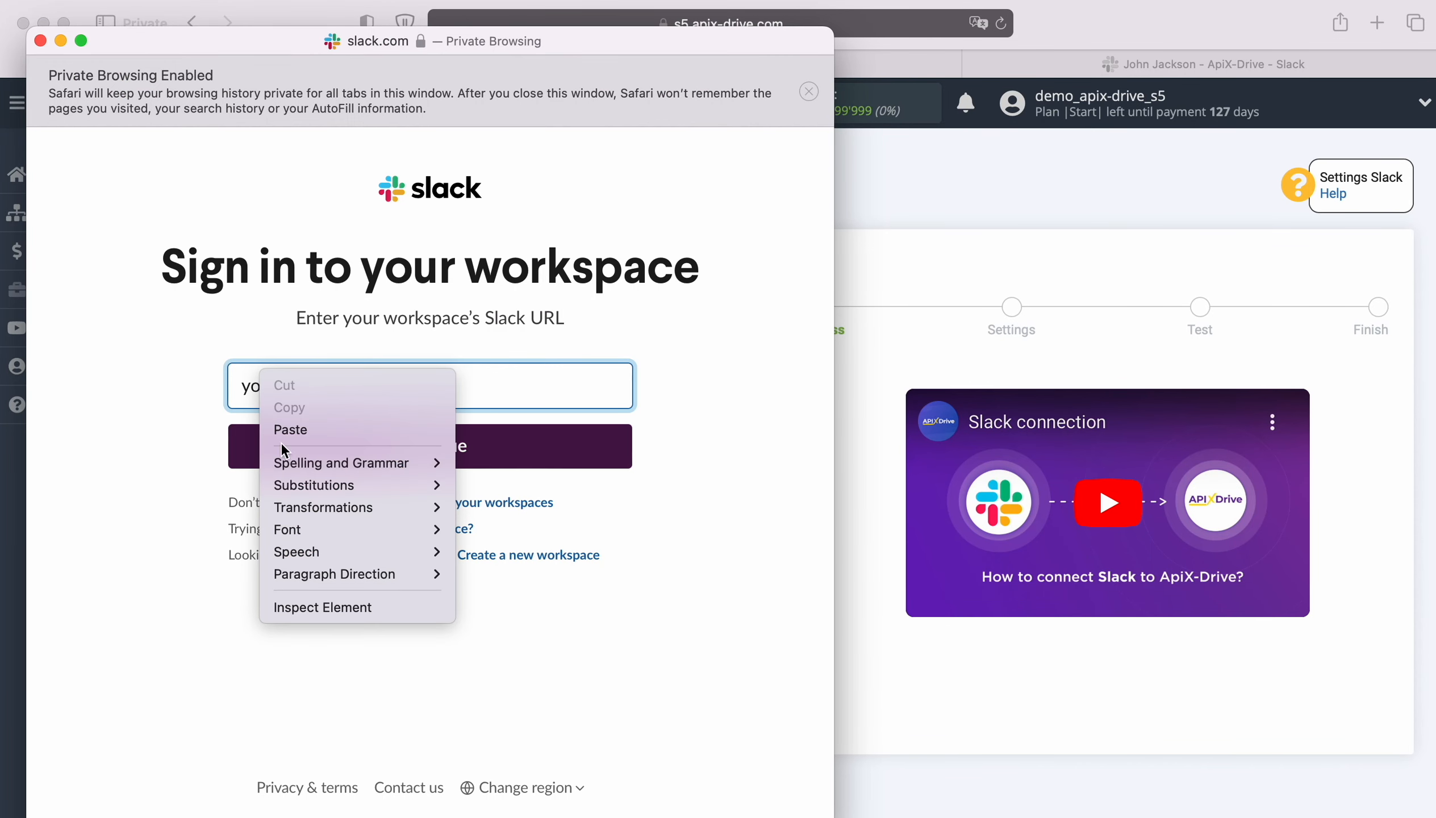
pyautogui.click(293, 431)
pyautogui.click(413, 449)
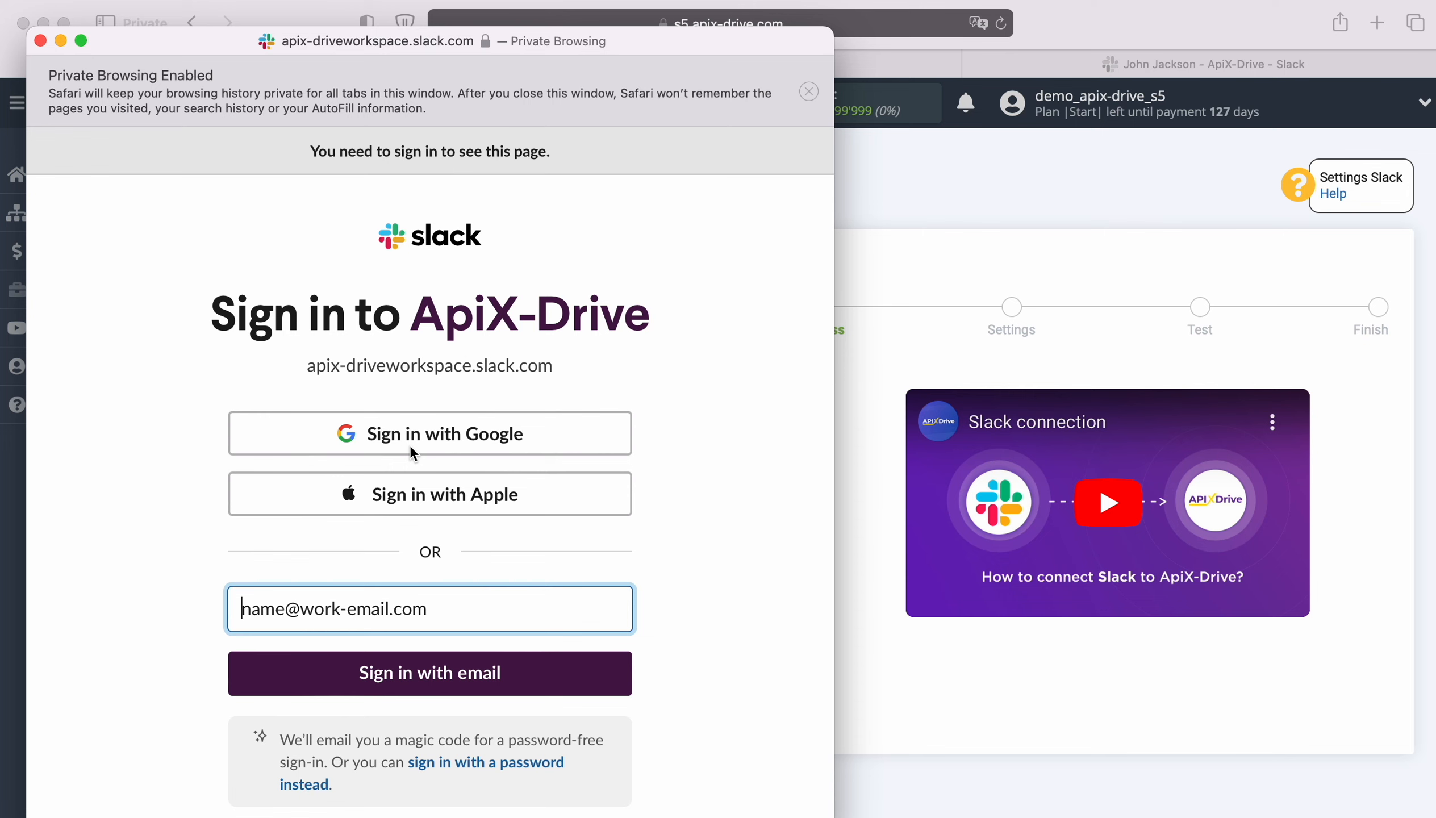
# Sign in to the ApiX-Drive Slack workspace with the Google account and grant ApiX-Drive the requested access permissions.
pyautogui.click(486, 445)
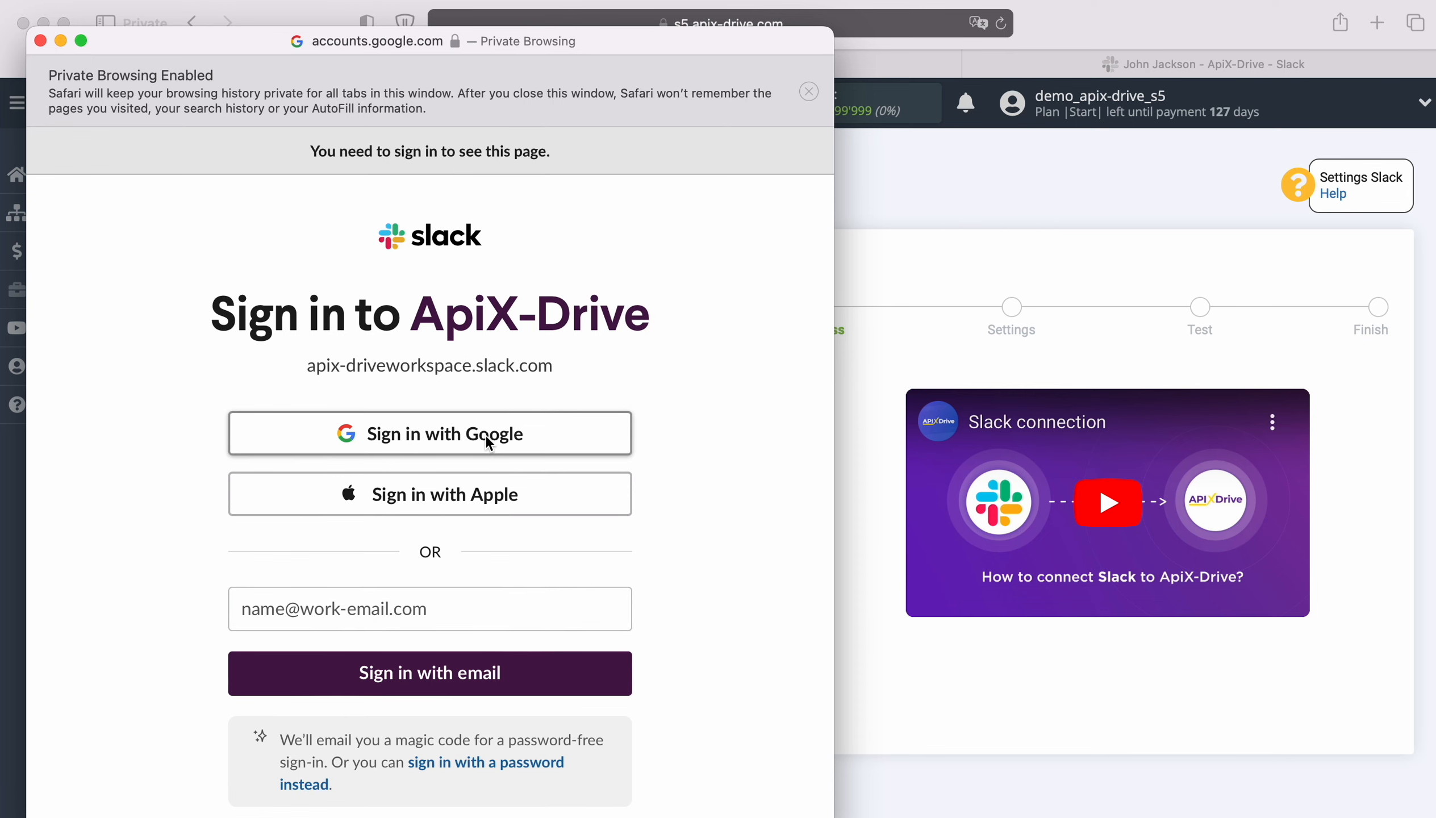
pyautogui.click(423, 528)
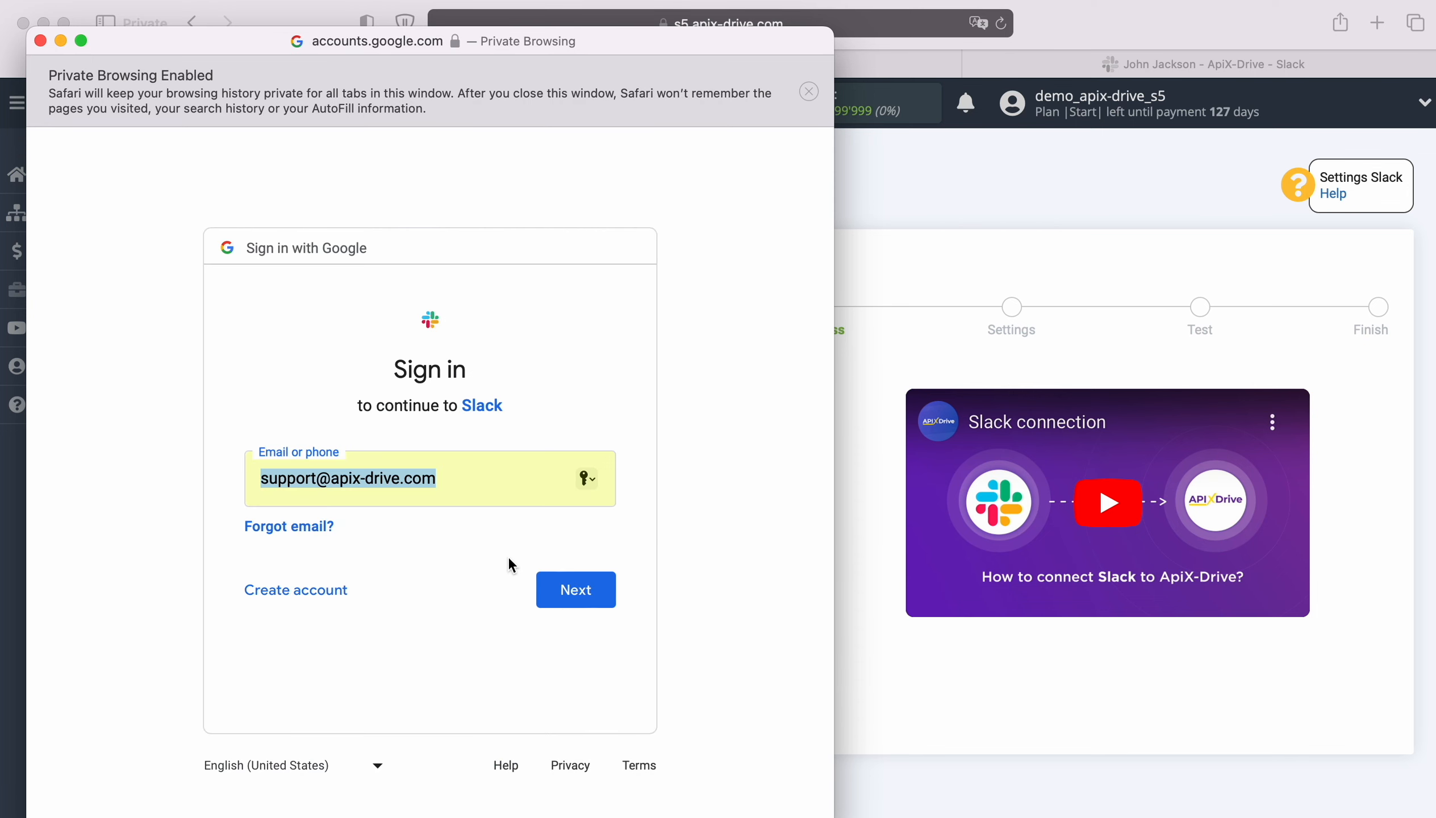
pyautogui.click(578, 592)
pyautogui.click(594, 614)
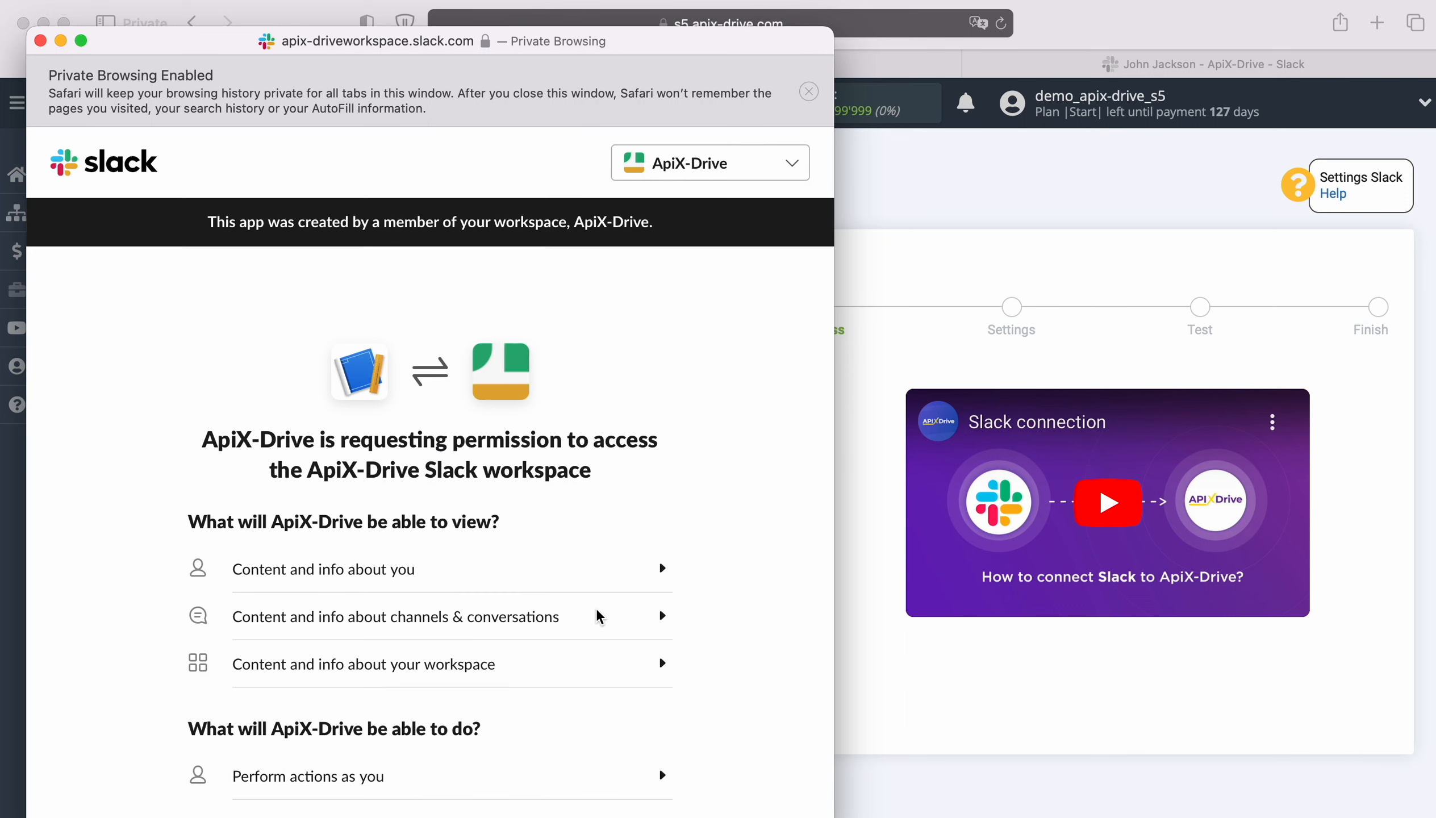
pyautogui.scroll(-3, 596, 616)
pyautogui.click(510, 703)
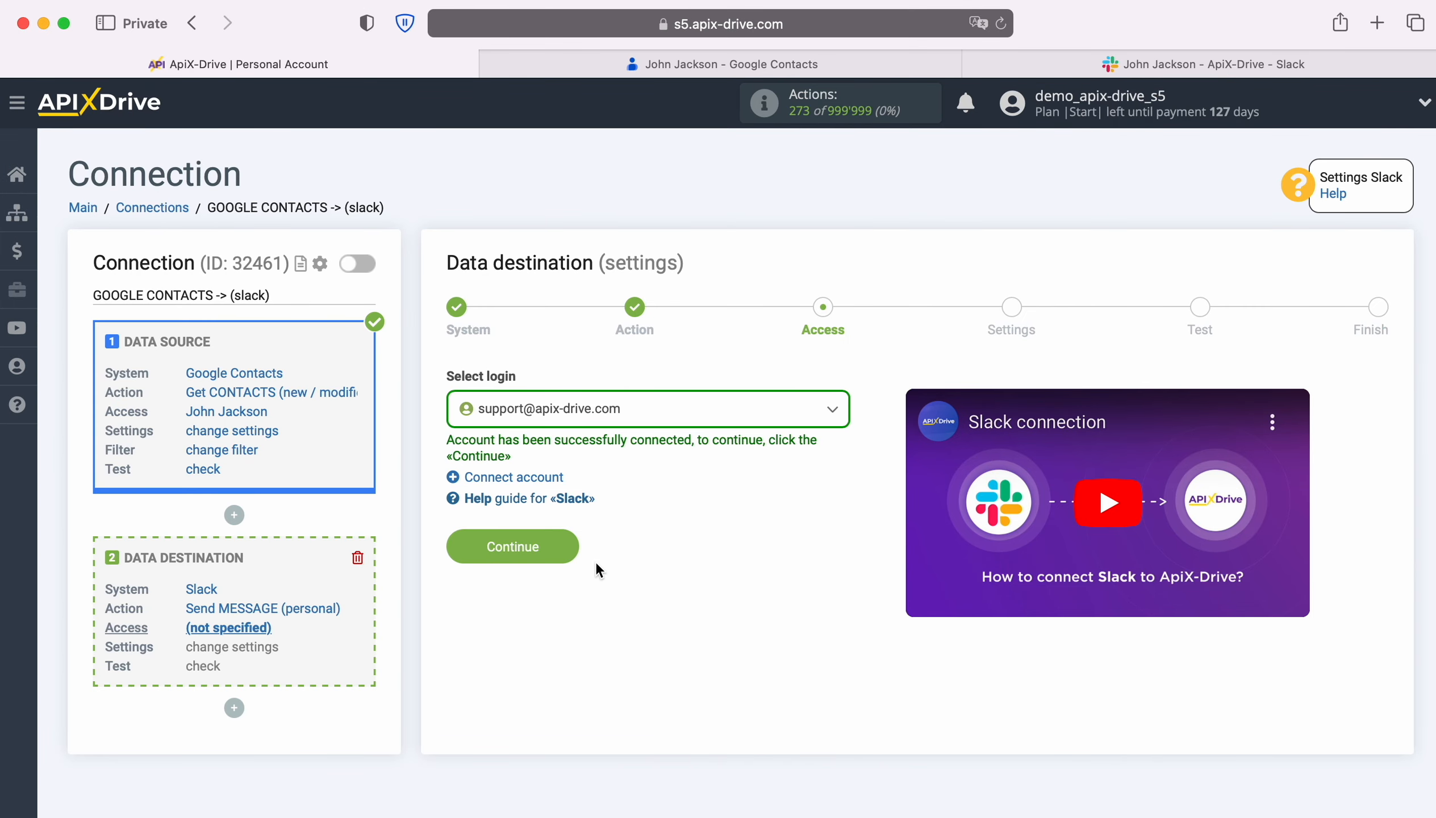
# Use the newly connected Slack account as the destination login and choose the personal message recipient as the user.
pyautogui.click(650, 413)
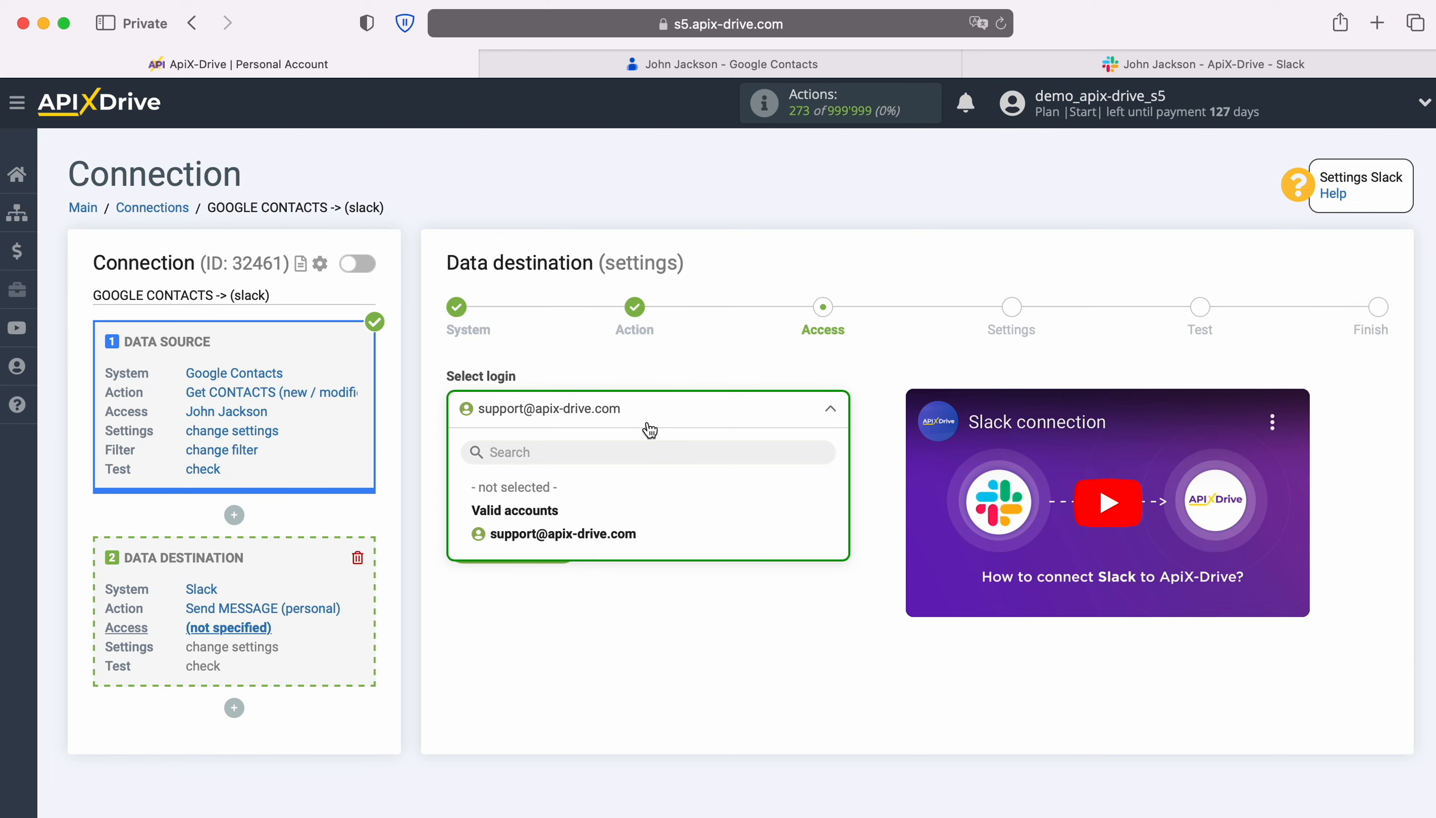
pyautogui.click(633, 533)
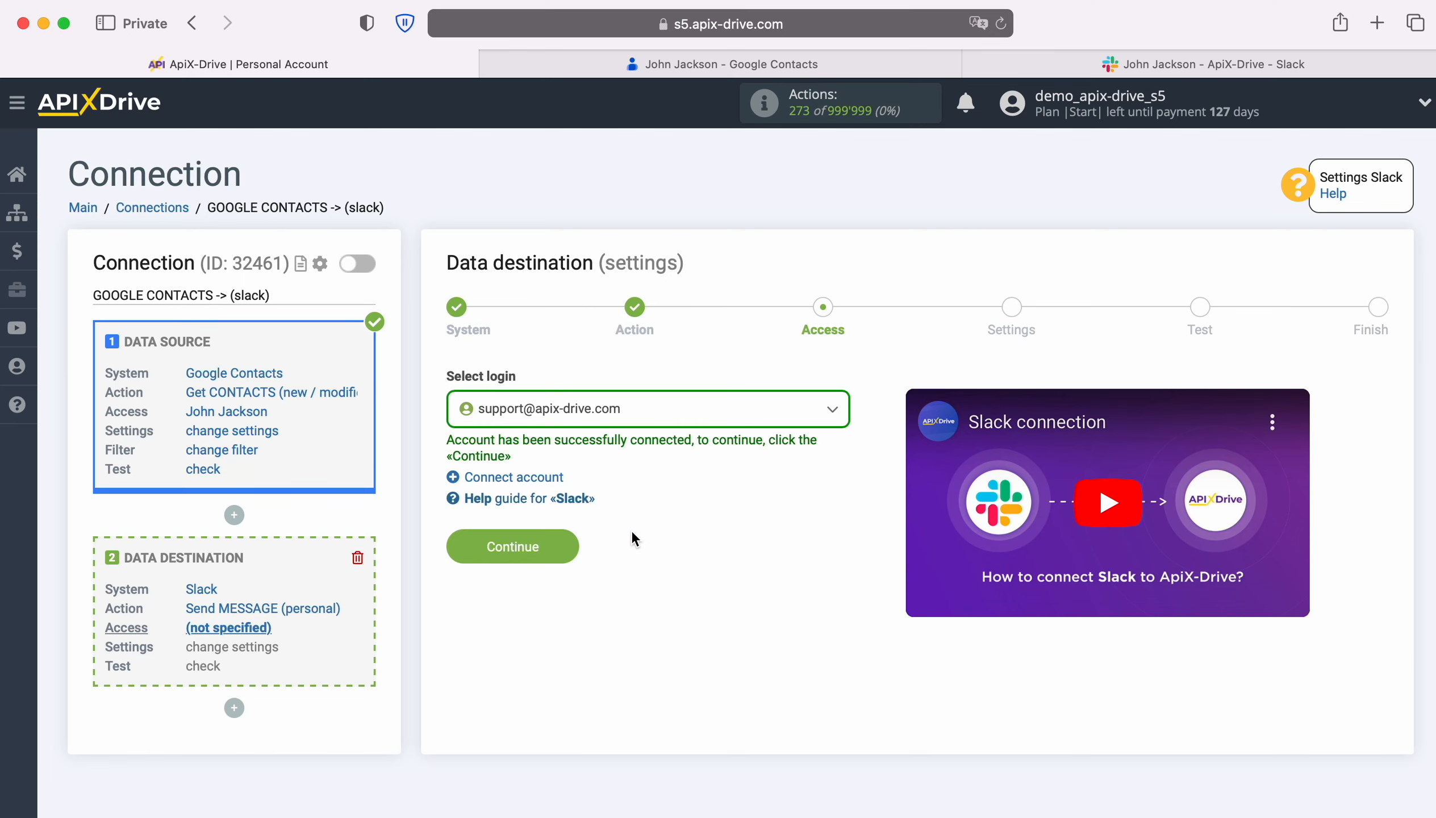
pyautogui.click(567, 542)
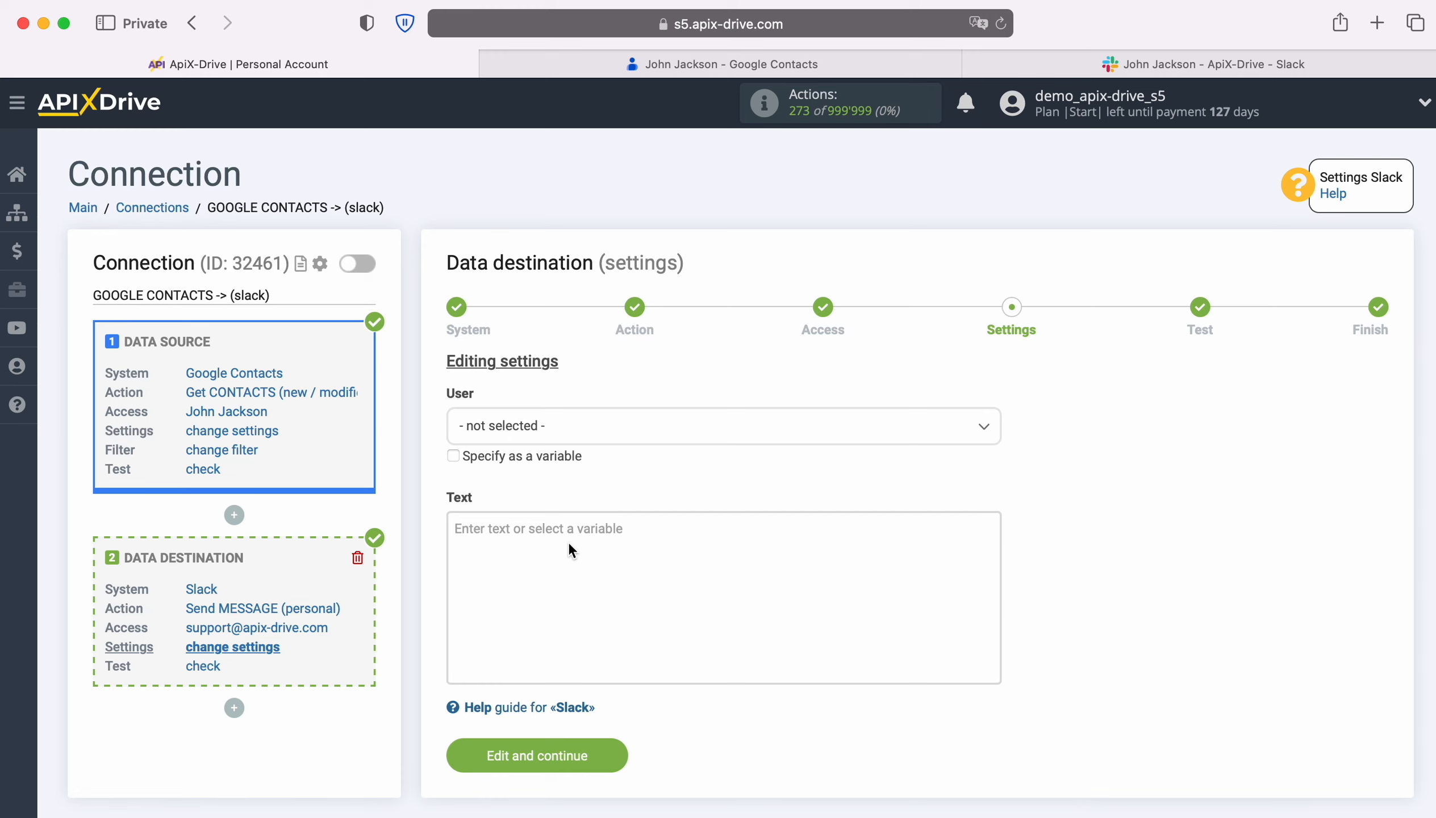
pyautogui.click(573, 434)
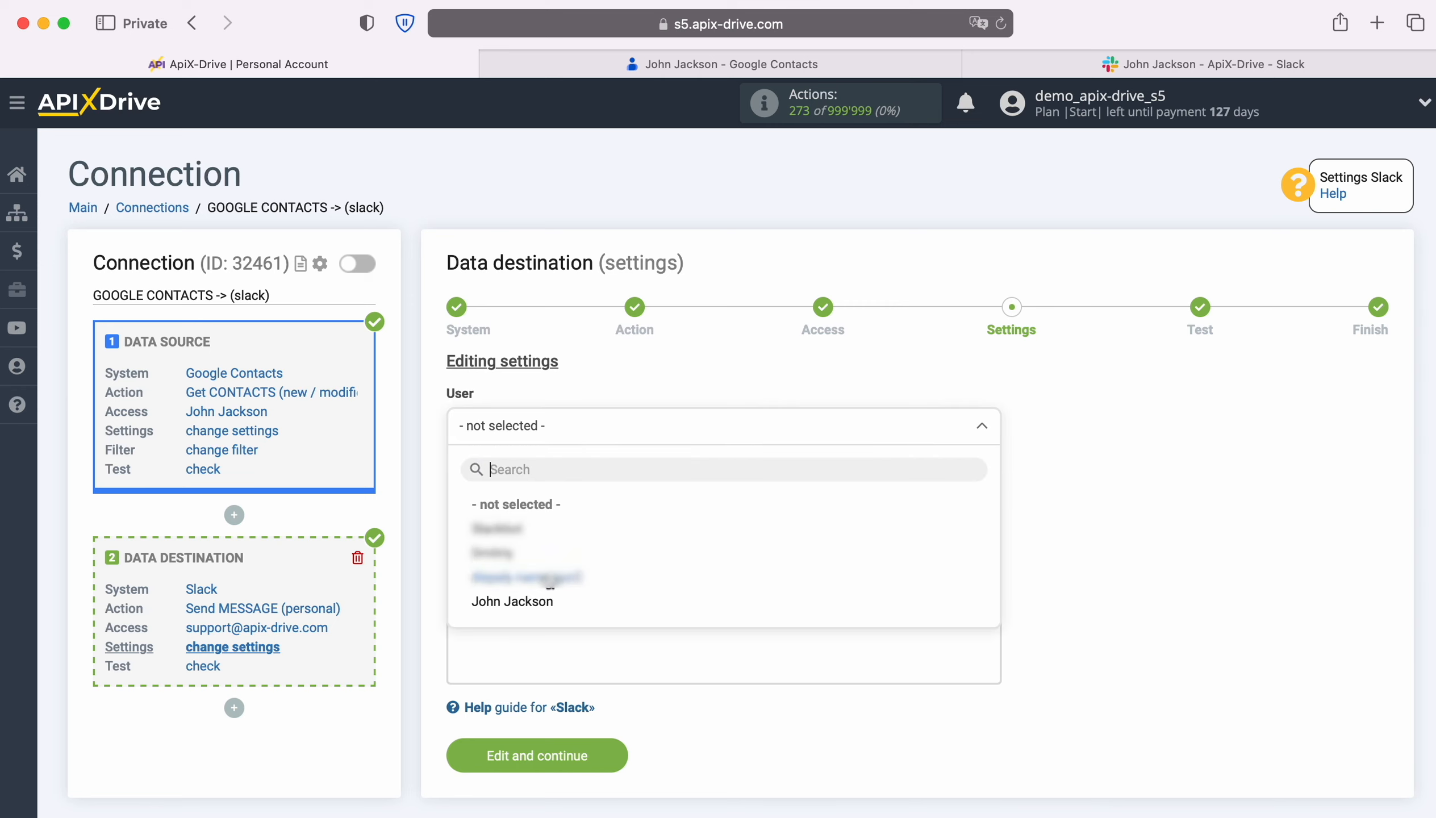
pyautogui.click(512, 602)
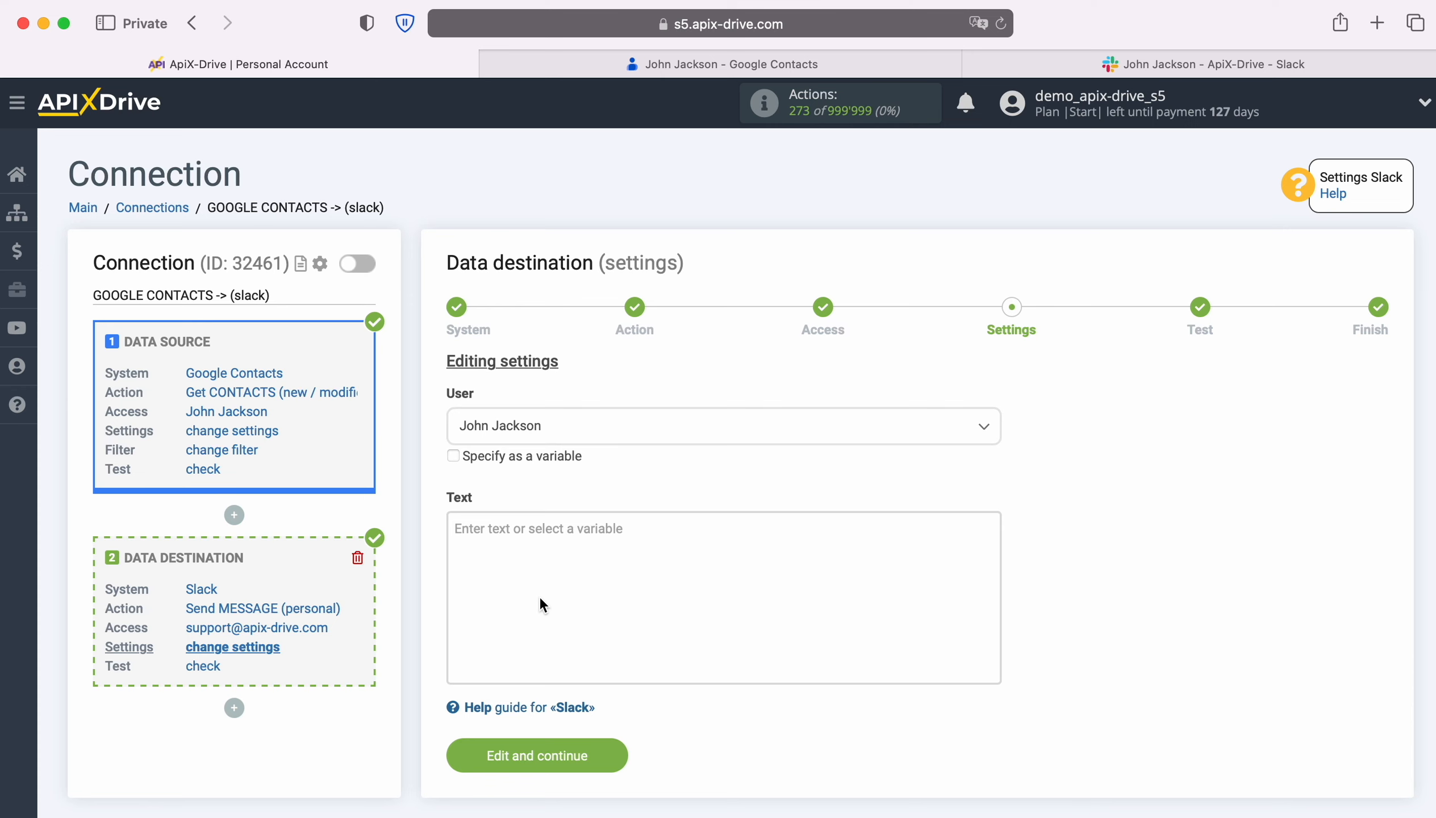
# Begin the message text with "New Contact from Google Contacts" followed by the Google Contacts variable Added / last edited time.
pyautogui.click(500, 546)
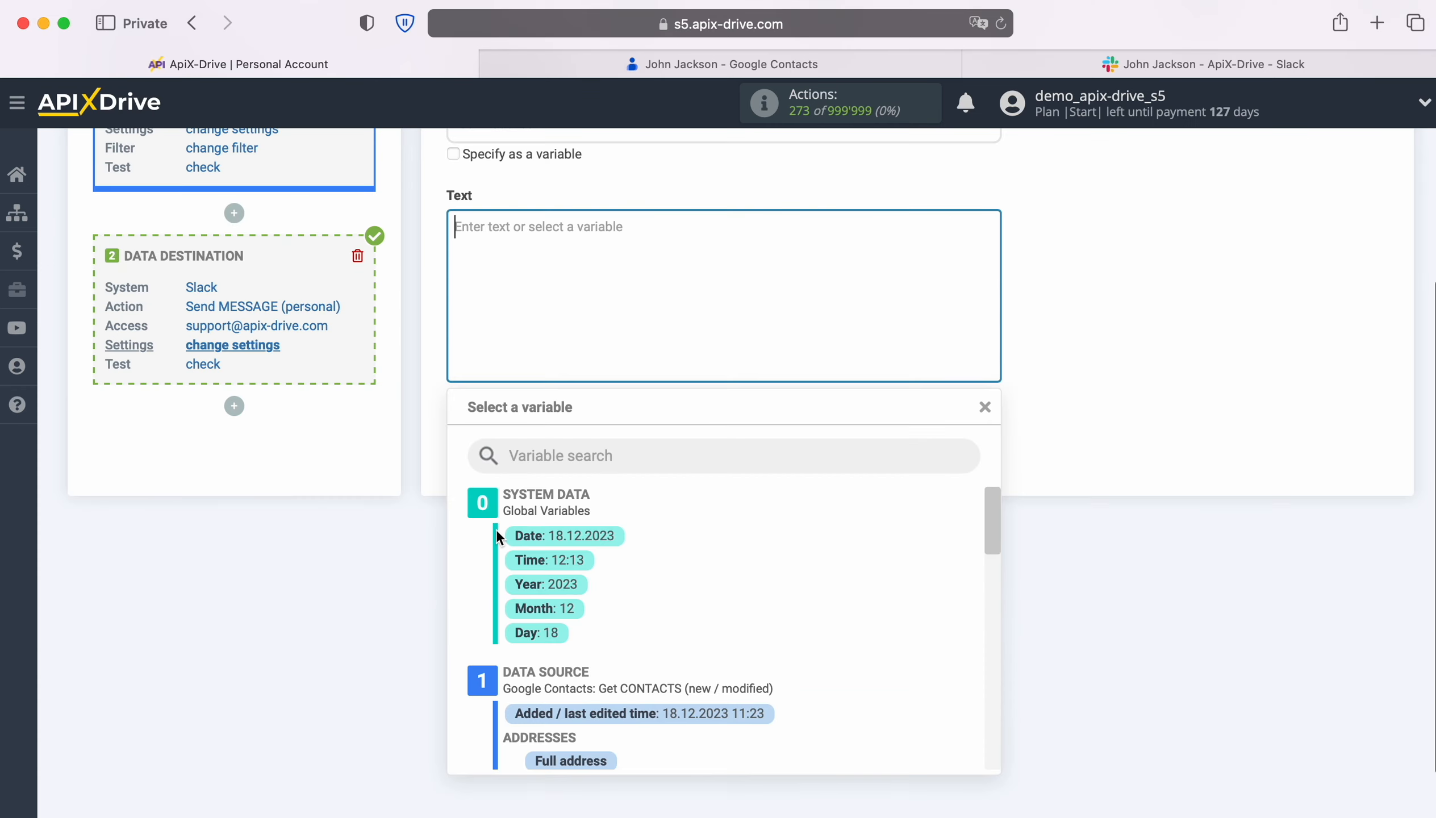
pyautogui.scroll(-3, 858, 622)
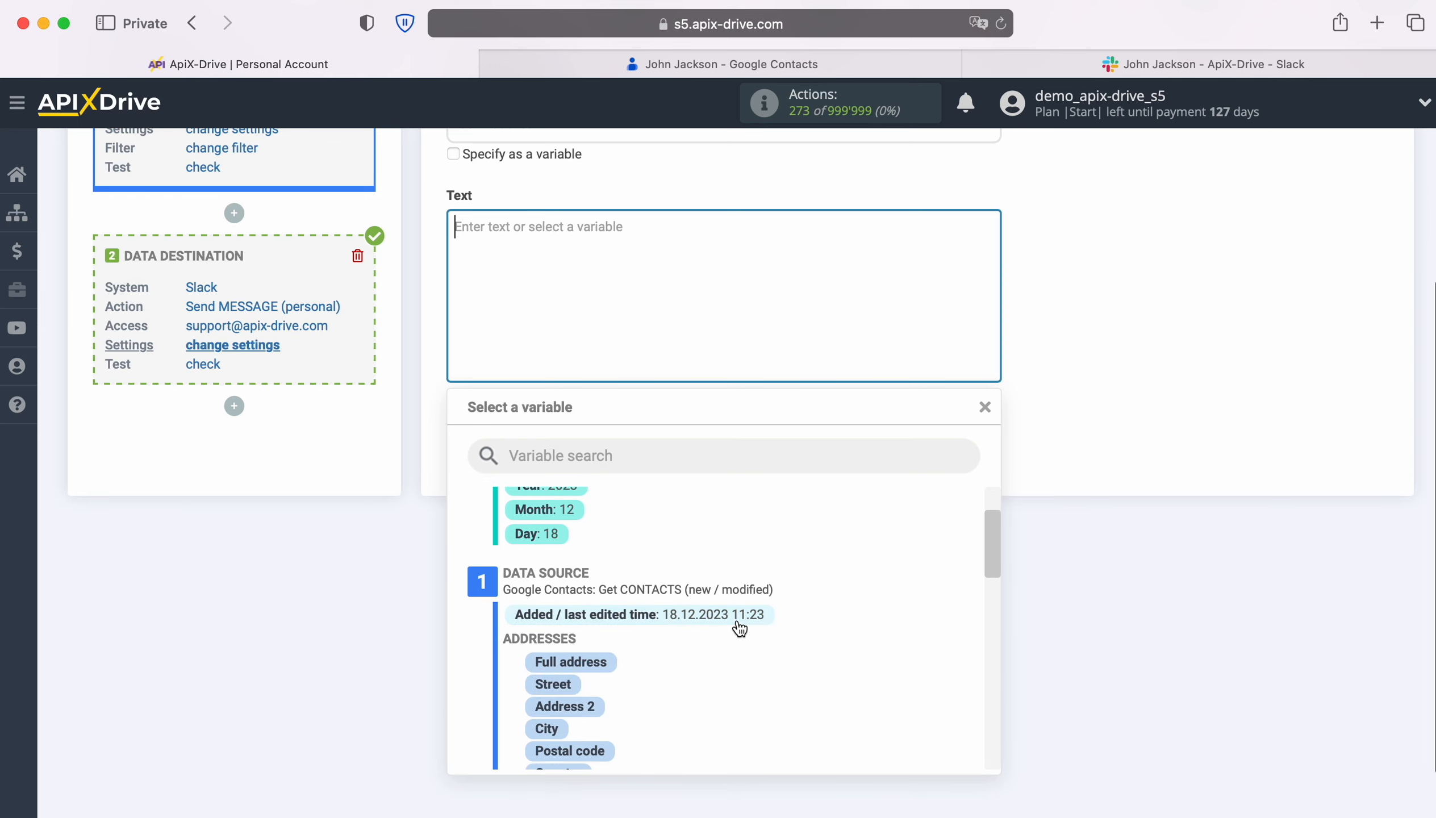
pyautogui.click(739, 626)
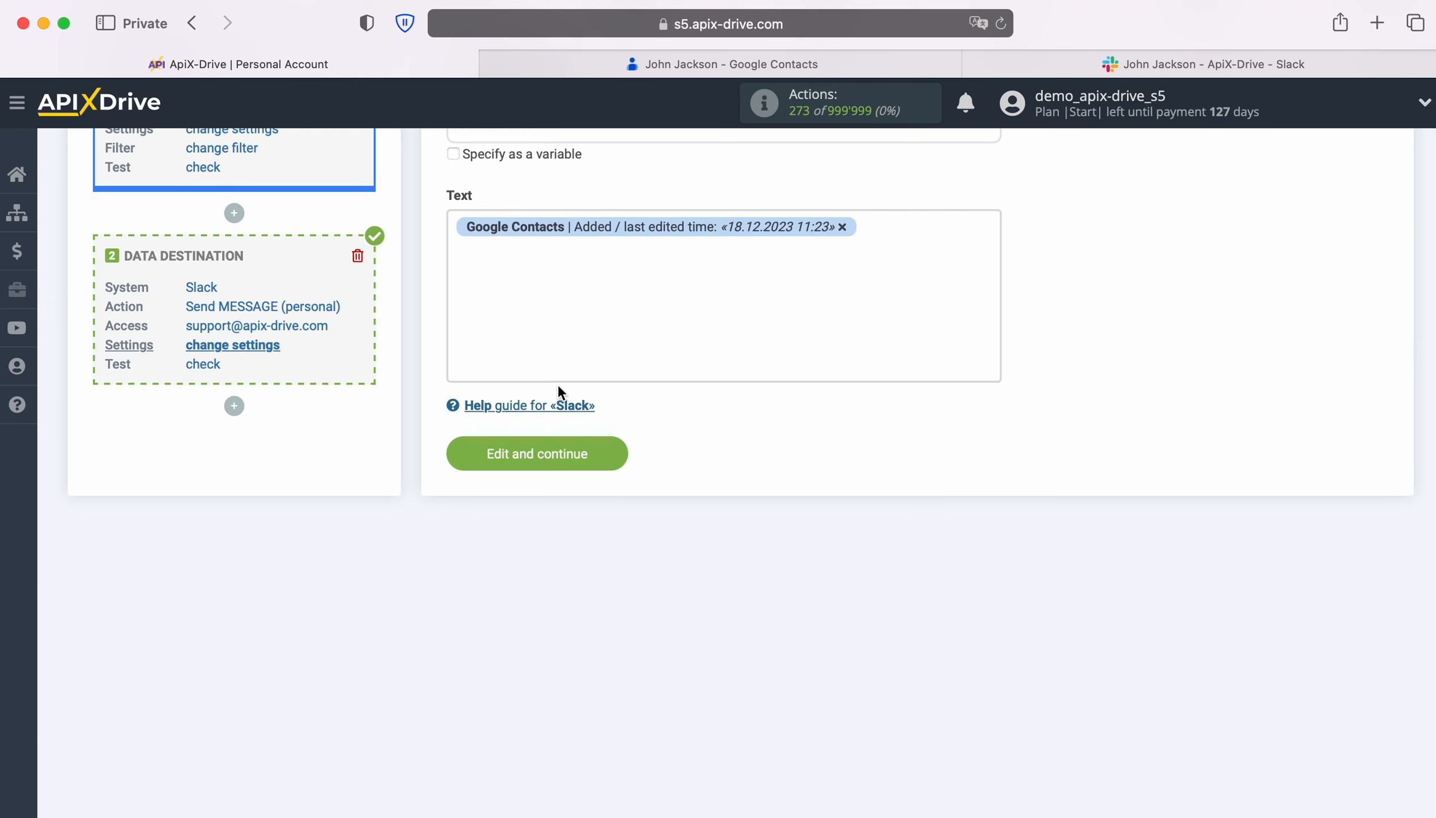
pyautogui.click(453, 226)
pyautogui.write('New ')
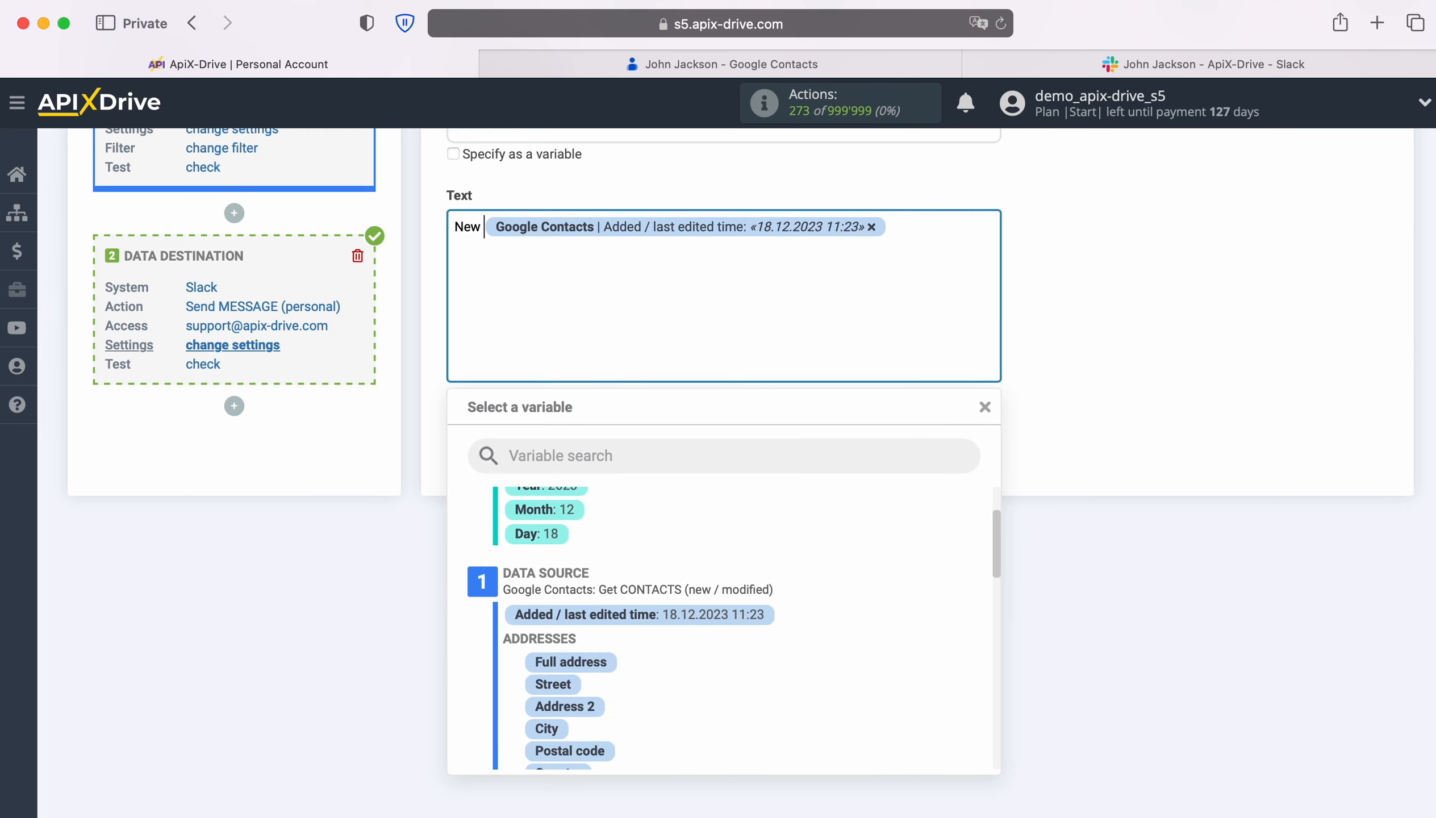
pyautogui.write('Contact from ')
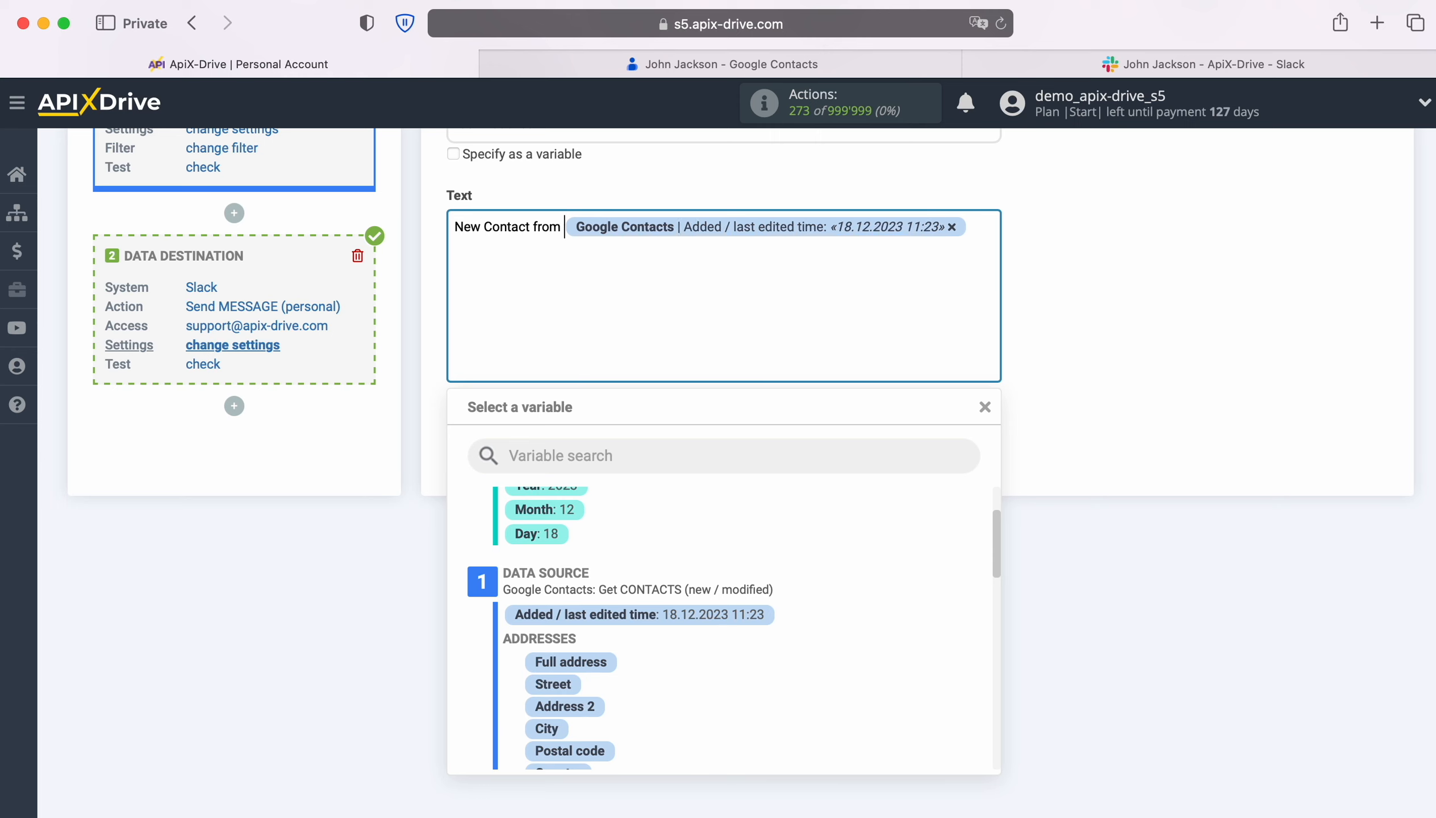
pyautogui.write('Google Contacts')
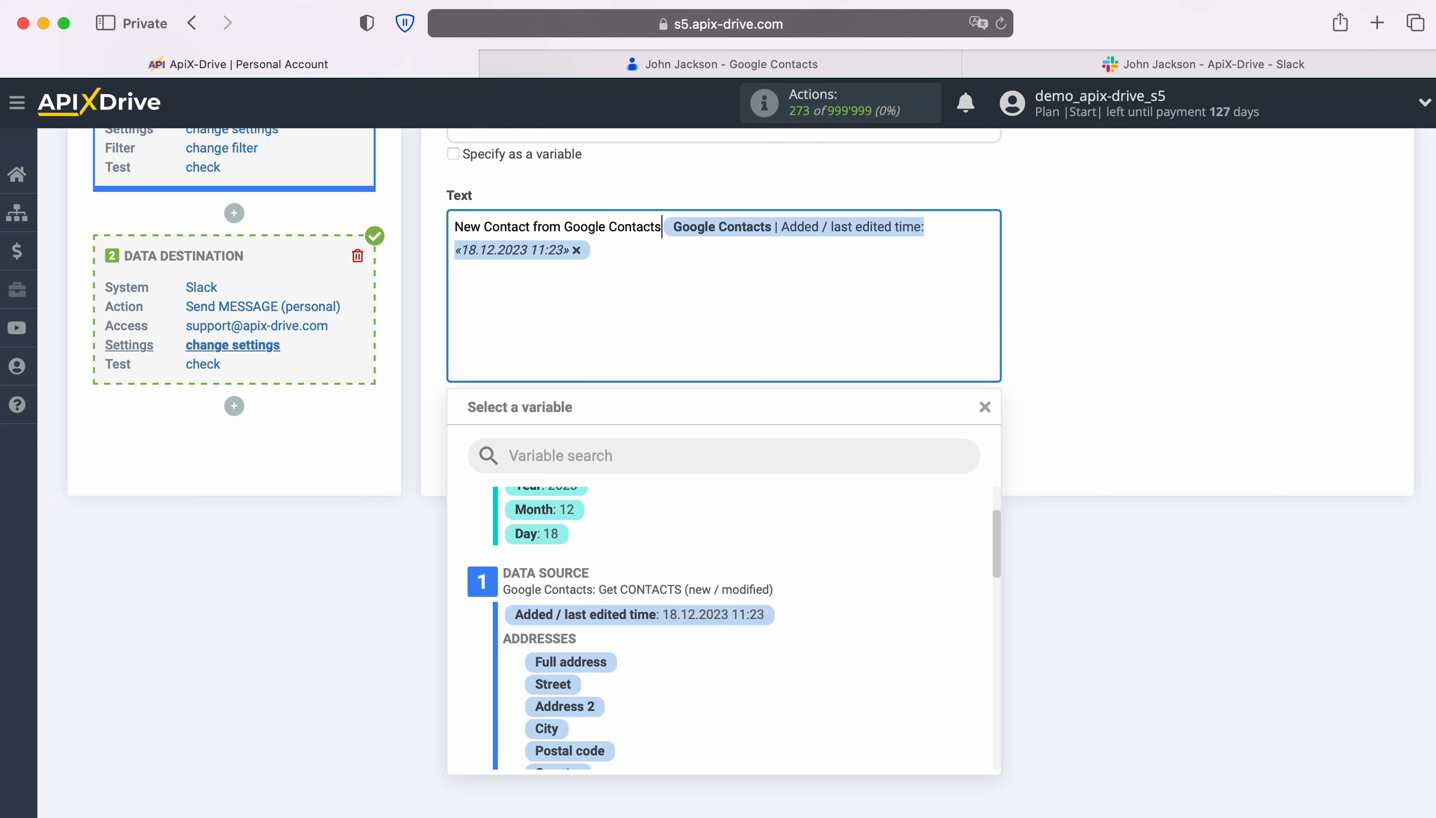
# Add a second line to the message text reading "Name", followed by the First name and Last name variables.
pyautogui.click(633, 259)
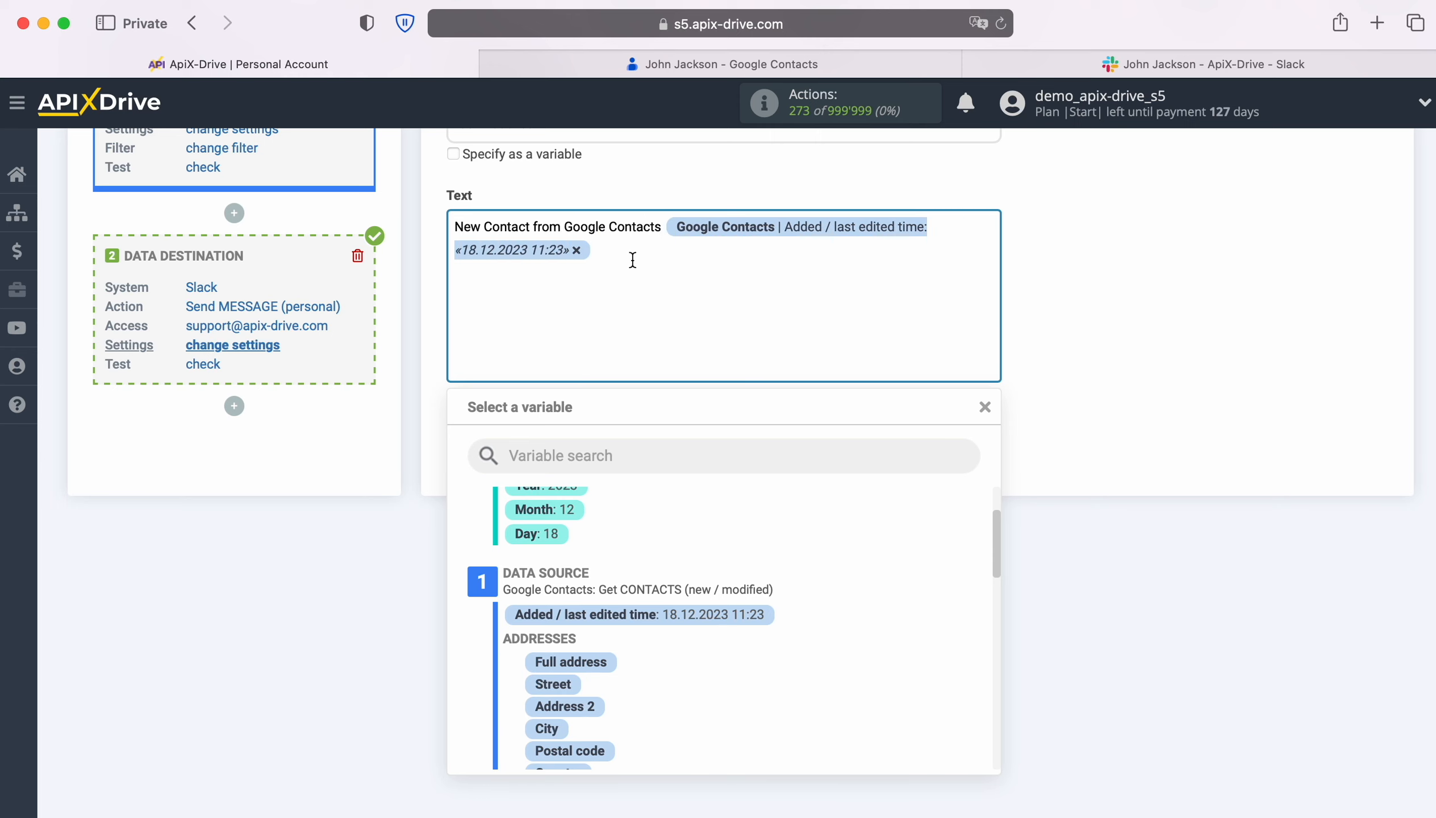
pyautogui.press('Return')
pyautogui.write('Name')
pyautogui.scroll(-1, 893, 650)
pyautogui.scroll(-5, 890, 644)
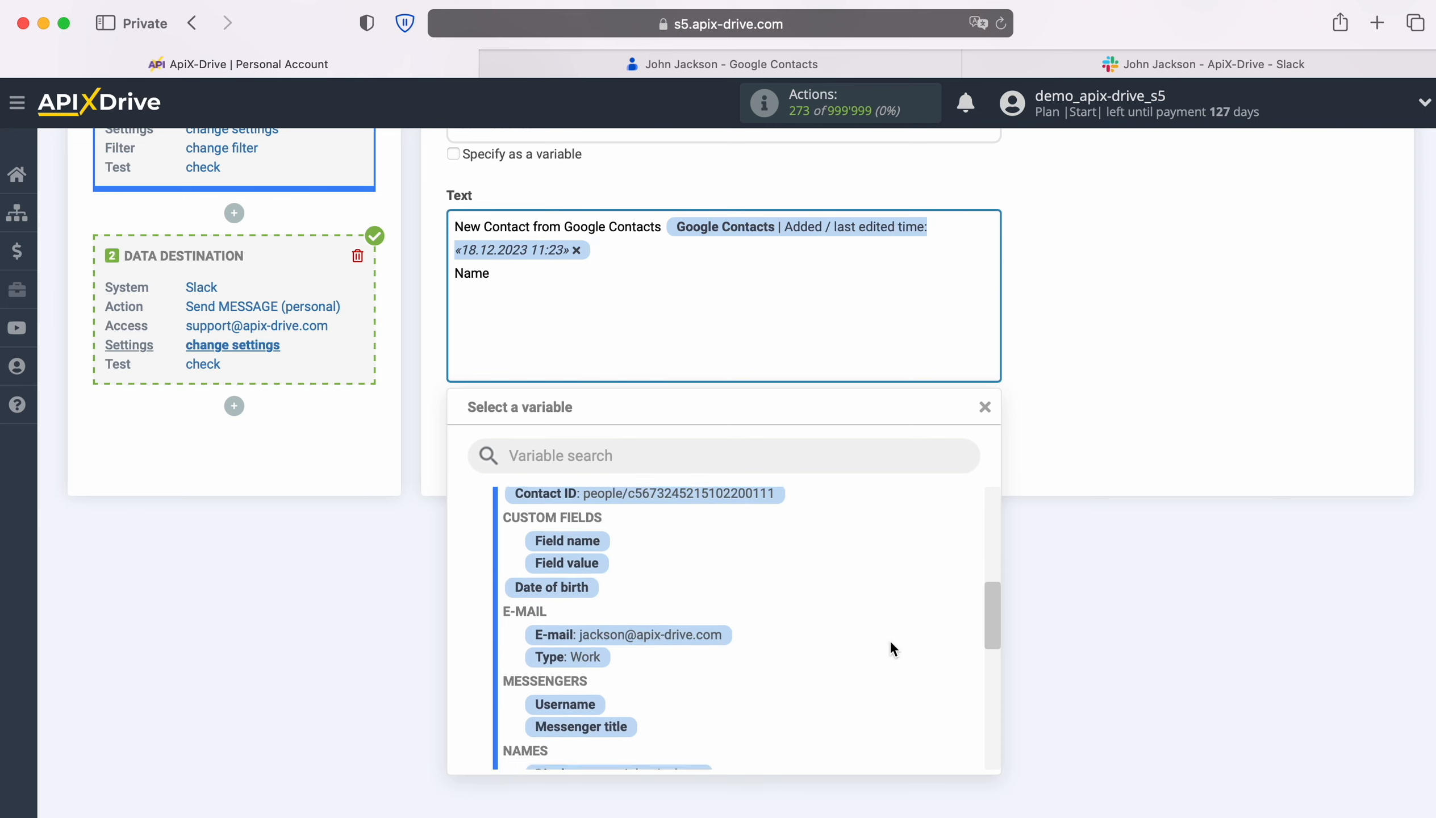
pyautogui.click(586, 666)
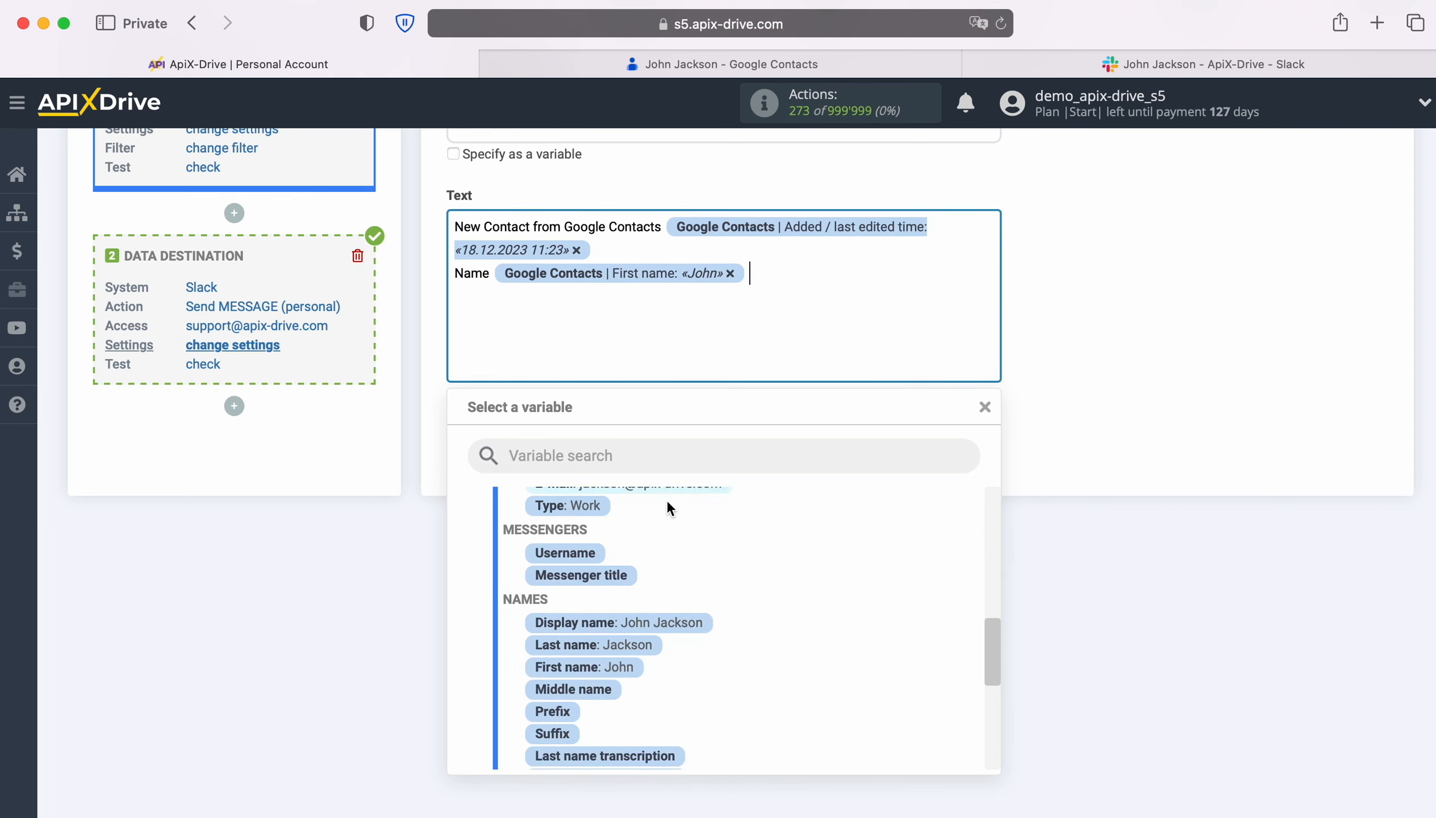
pyautogui.click(649, 643)
# Add a line to the message text reading "Email", followed by the Google Contacts E-mail variable.
pyautogui.write('Email')
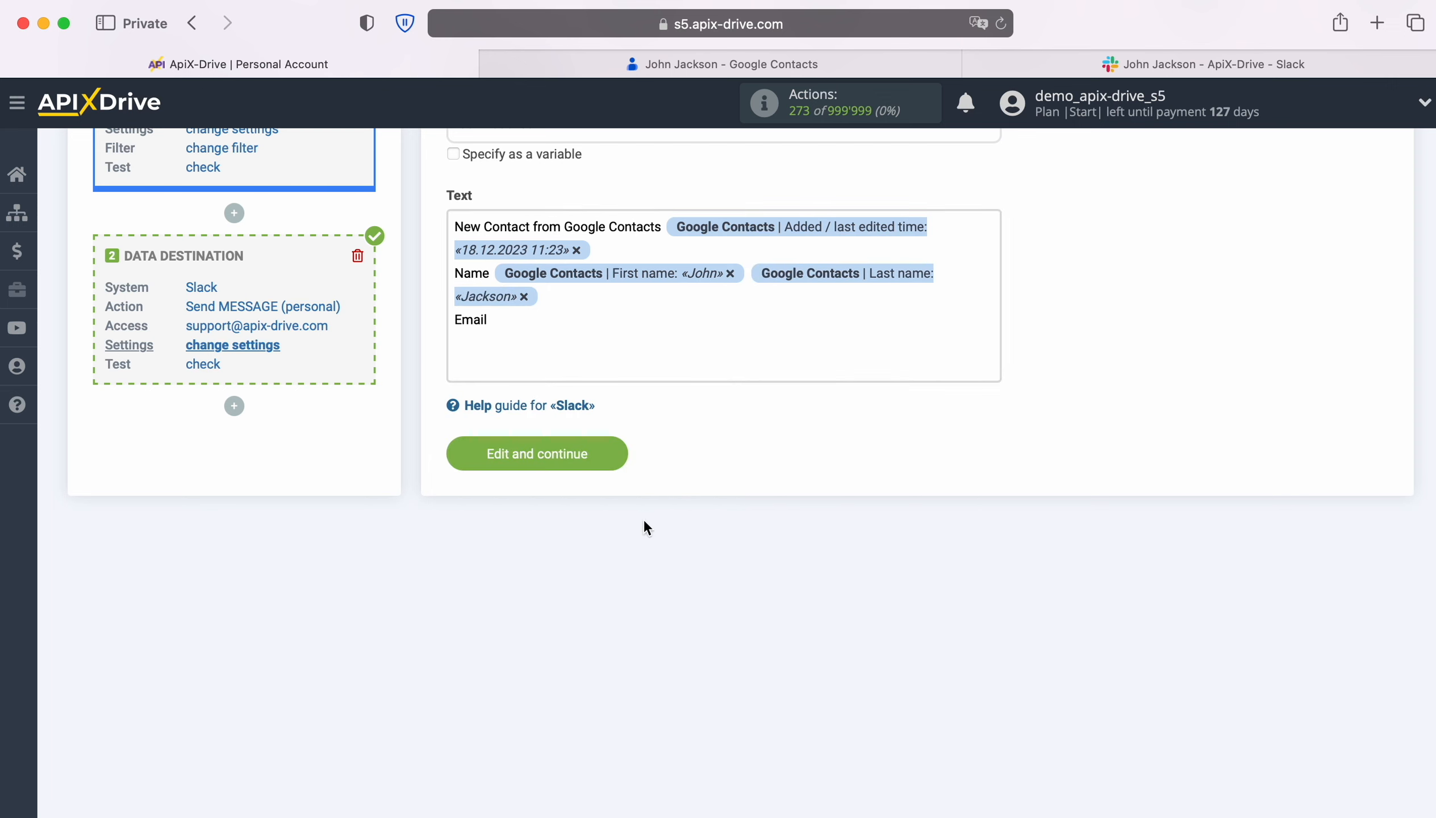
pyautogui.click(588, 348)
pyautogui.click(692, 564)
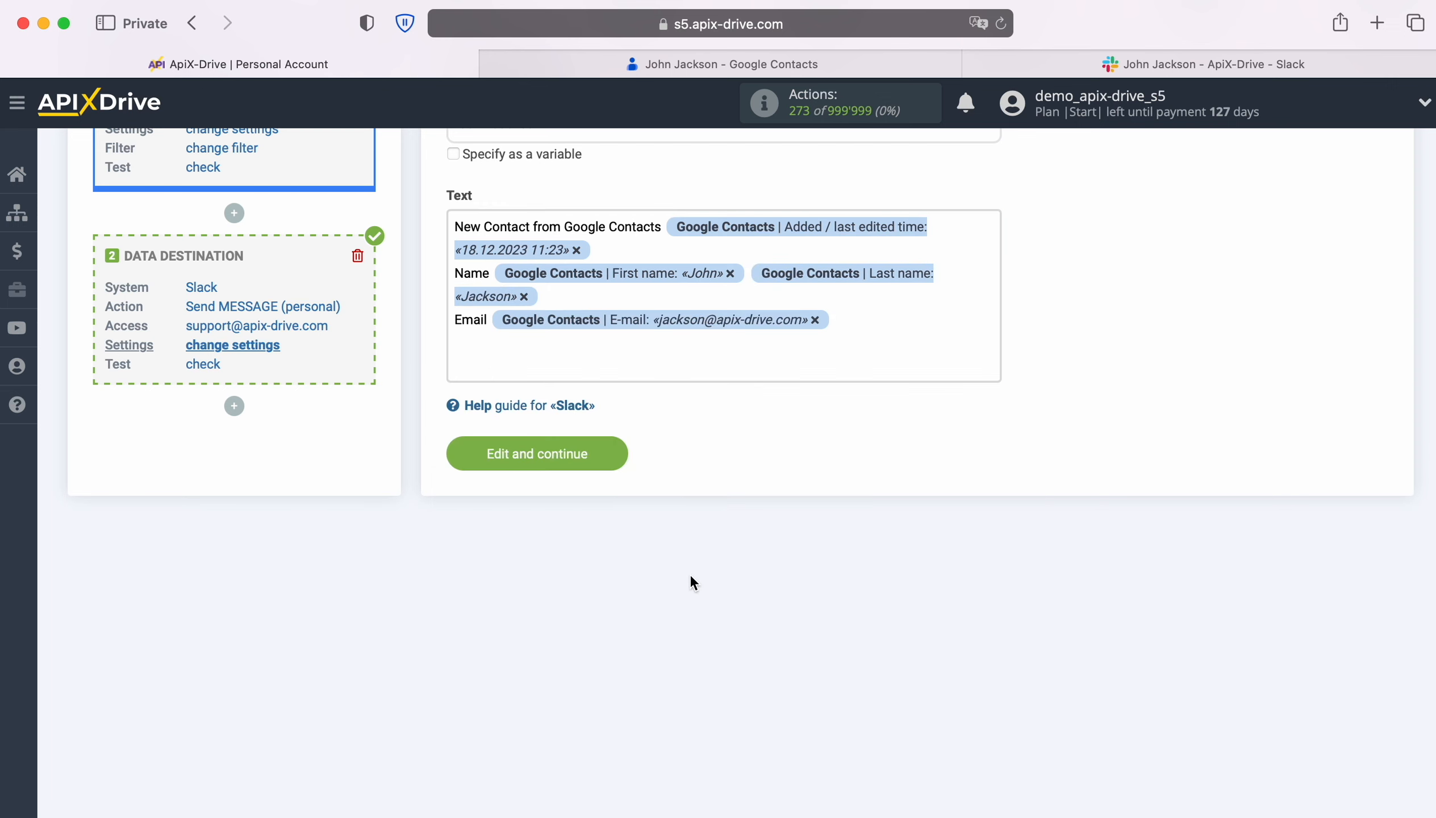
# Add a final line to the message text reading "Phone", followed by the Google Contacts Phone variable.
pyautogui.press('Return')
pyautogui.write('Phone')
pyautogui.click(577, 373)
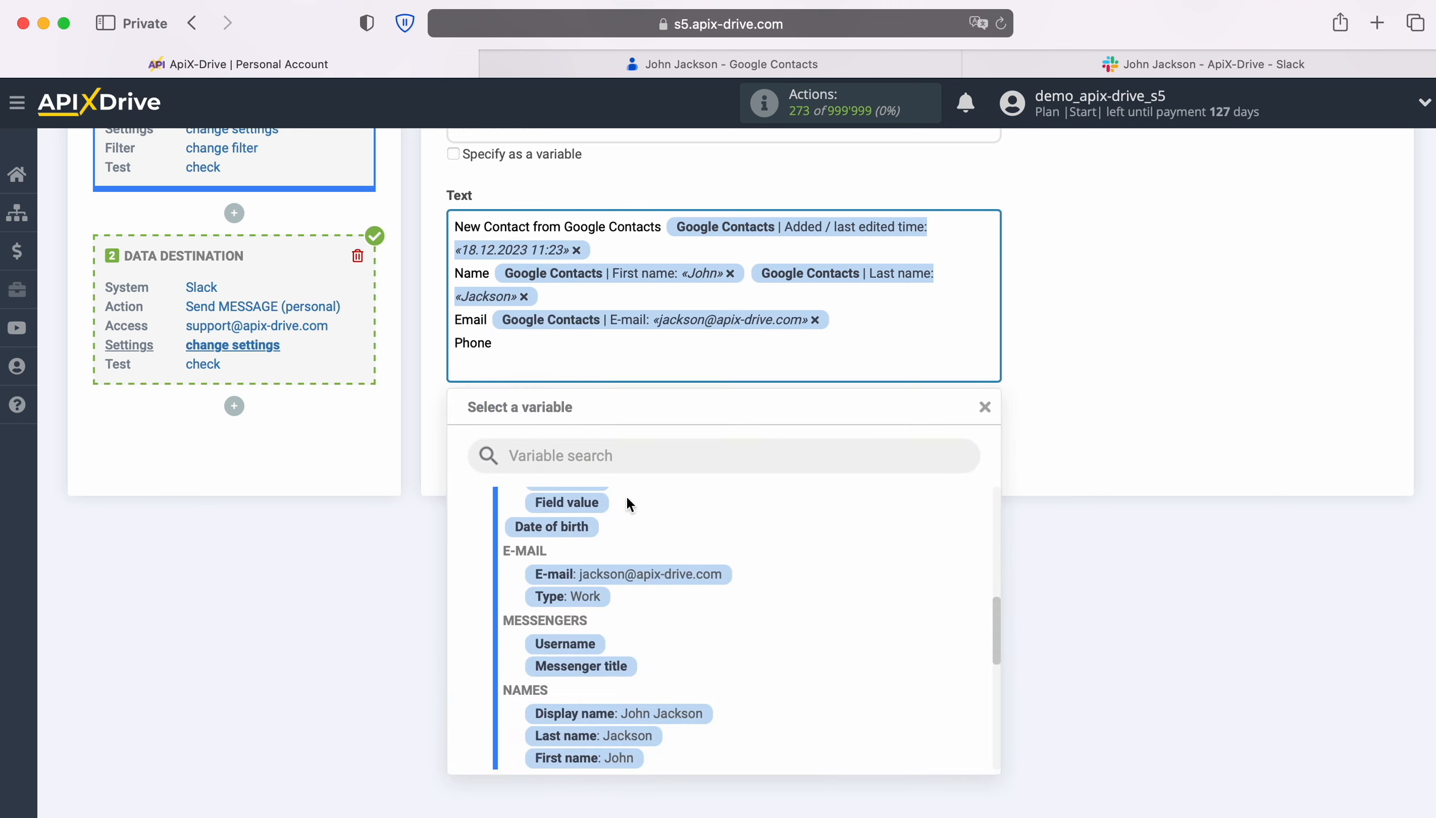
pyautogui.scroll(-5, 842, 598)
pyautogui.scroll(-3, 855, 598)
pyautogui.click(680, 688)
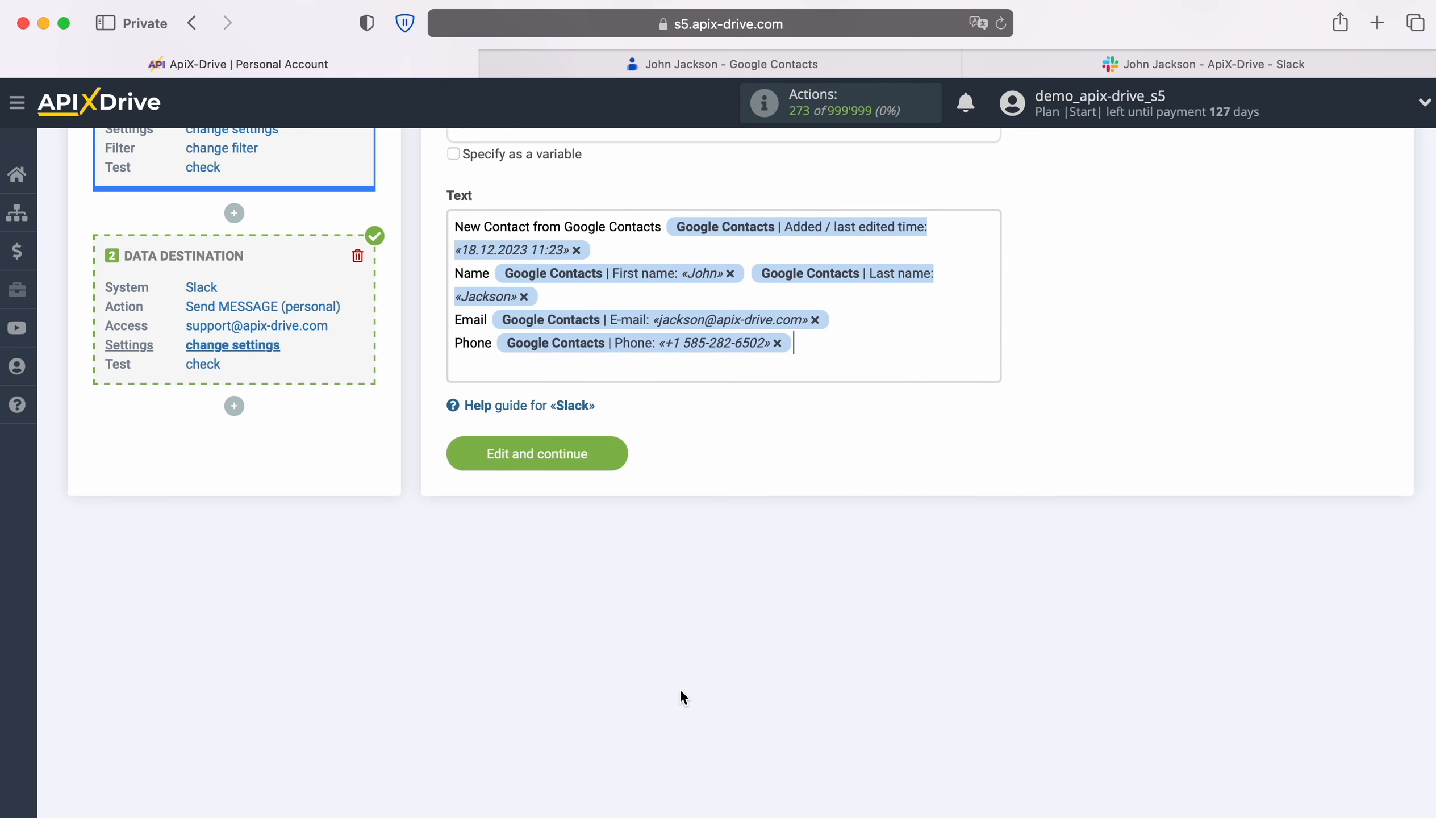
# Save the message settings and send test data to Slack, checking the delivered message in the open Slack workspace.
pyautogui.click(616, 451)
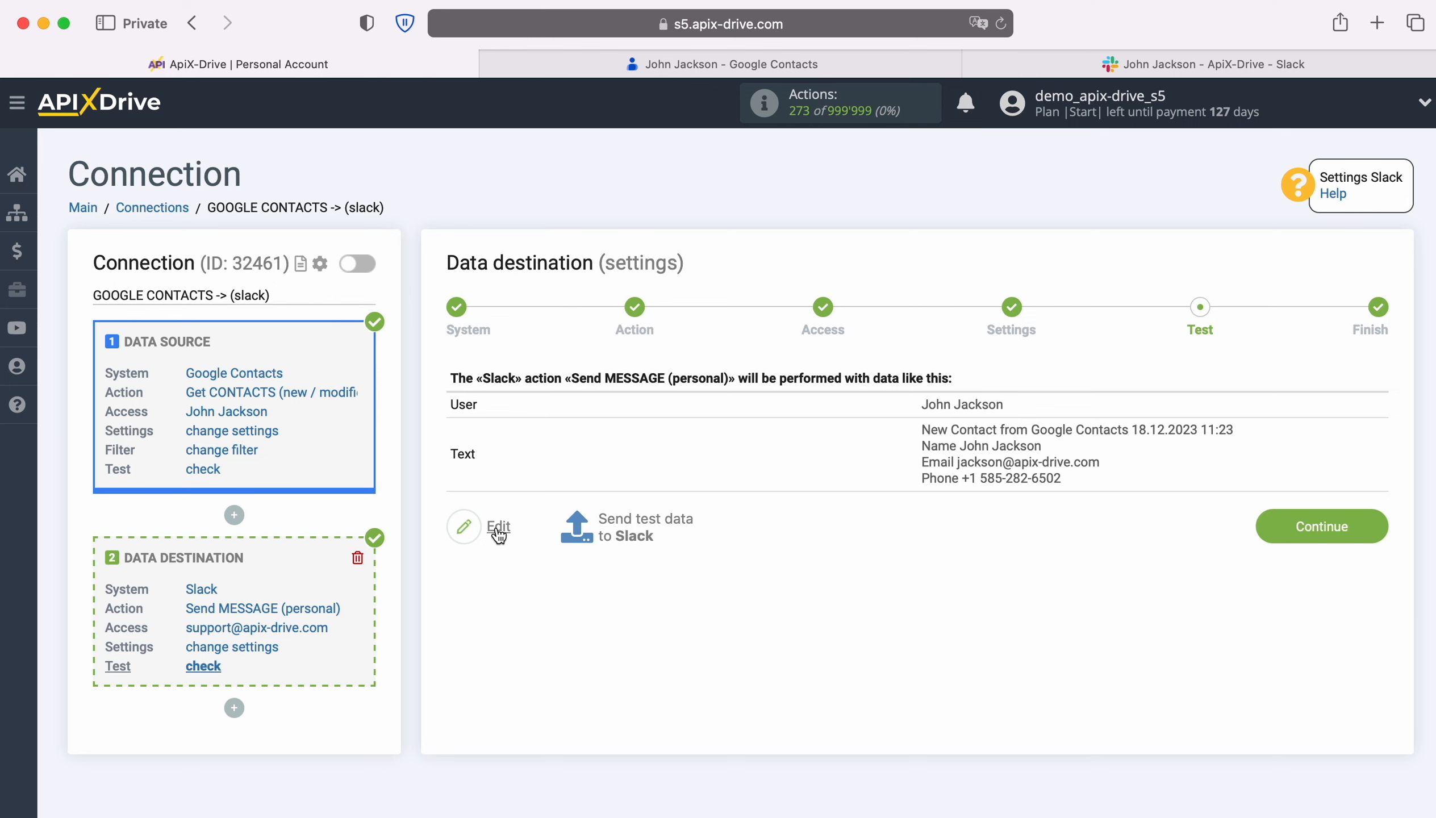
pyautogui.click(648, 525)
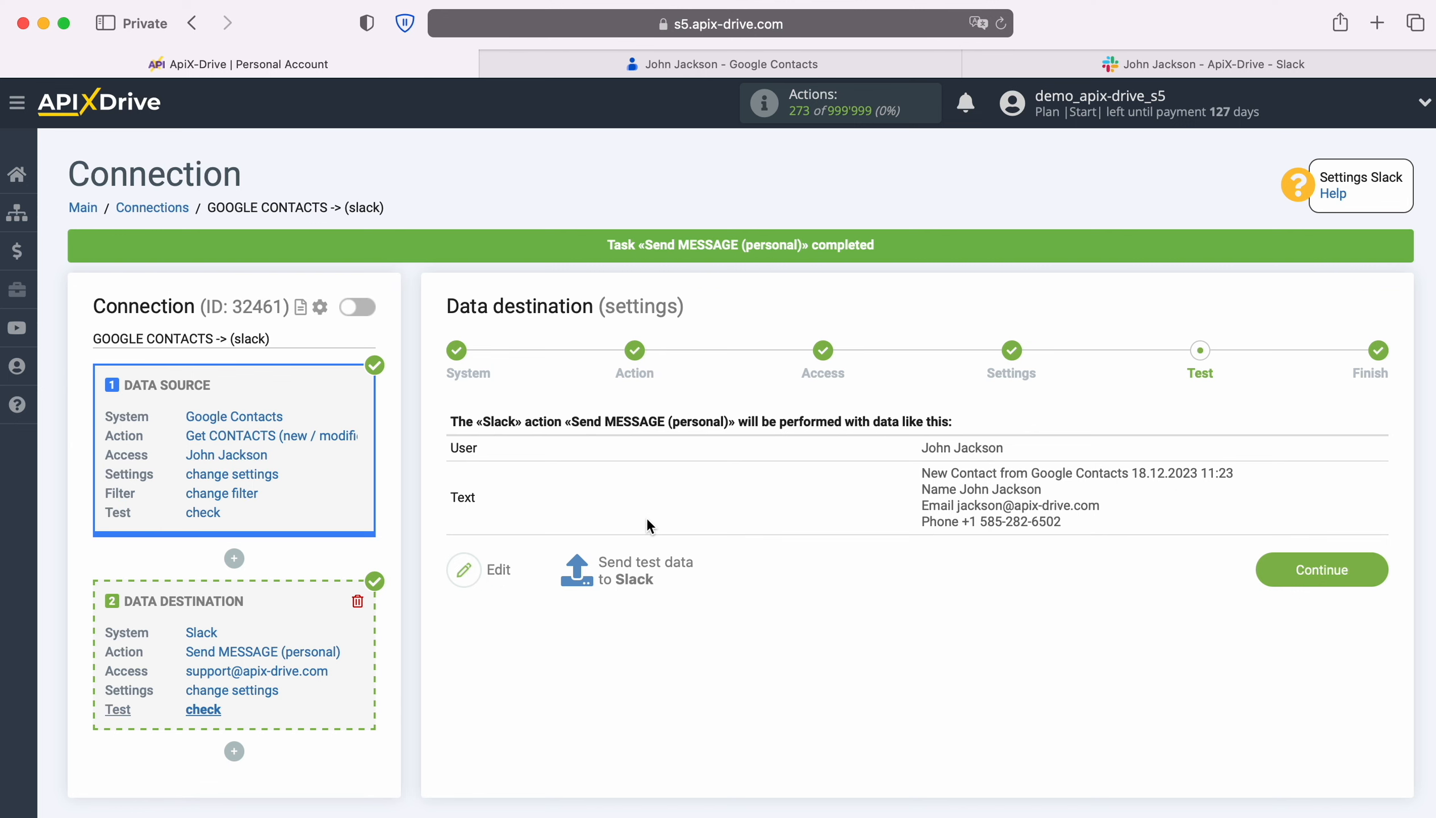
pyautogui.click(1003, 64)
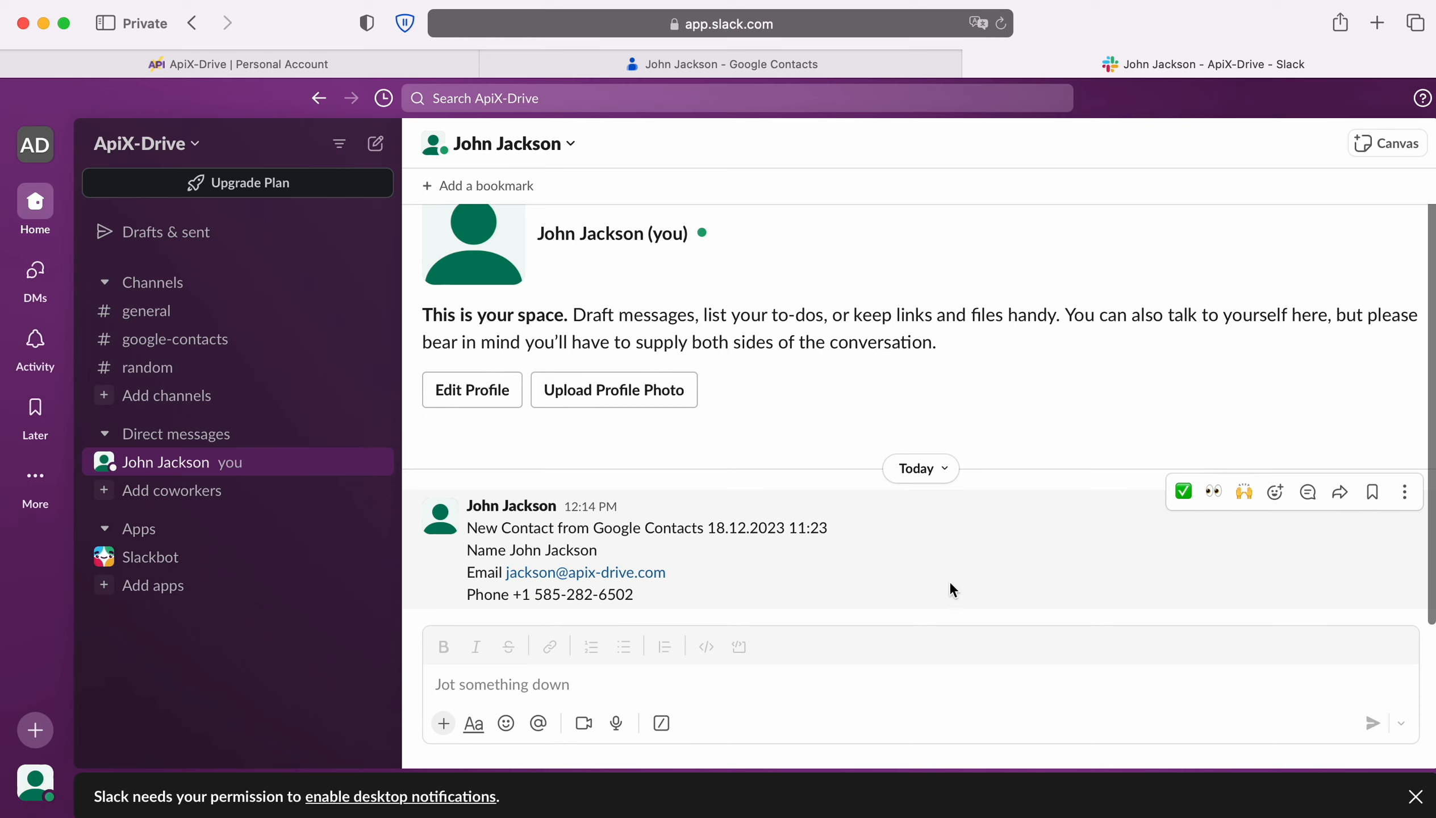
# Return to ApiX-Drive, finish the data destination setup and enable auto-update for the connection.
pyautogui.click(385, 66)
pyautogui.click(1368, 569)
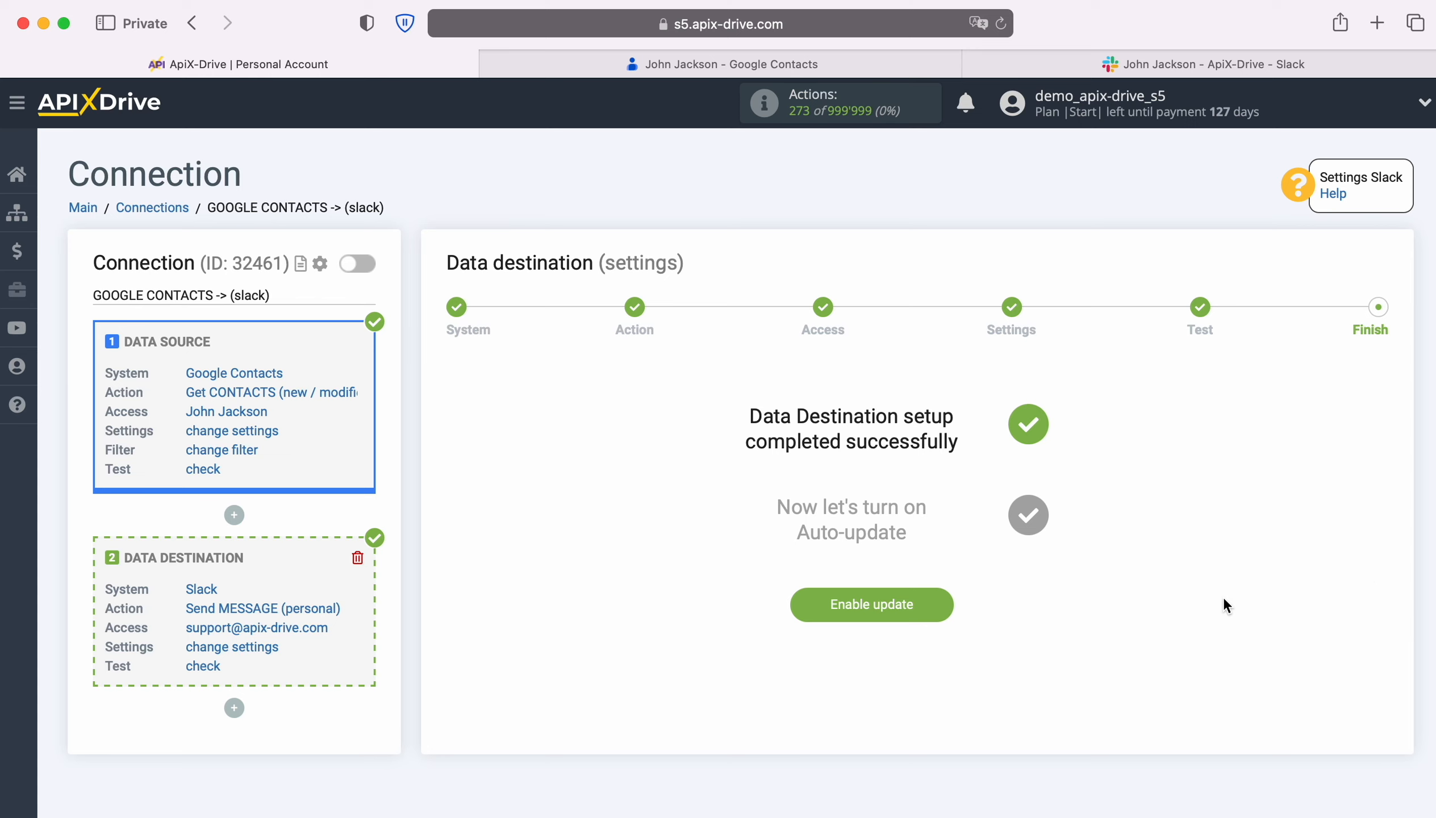
pyautogui.click(942, 603)
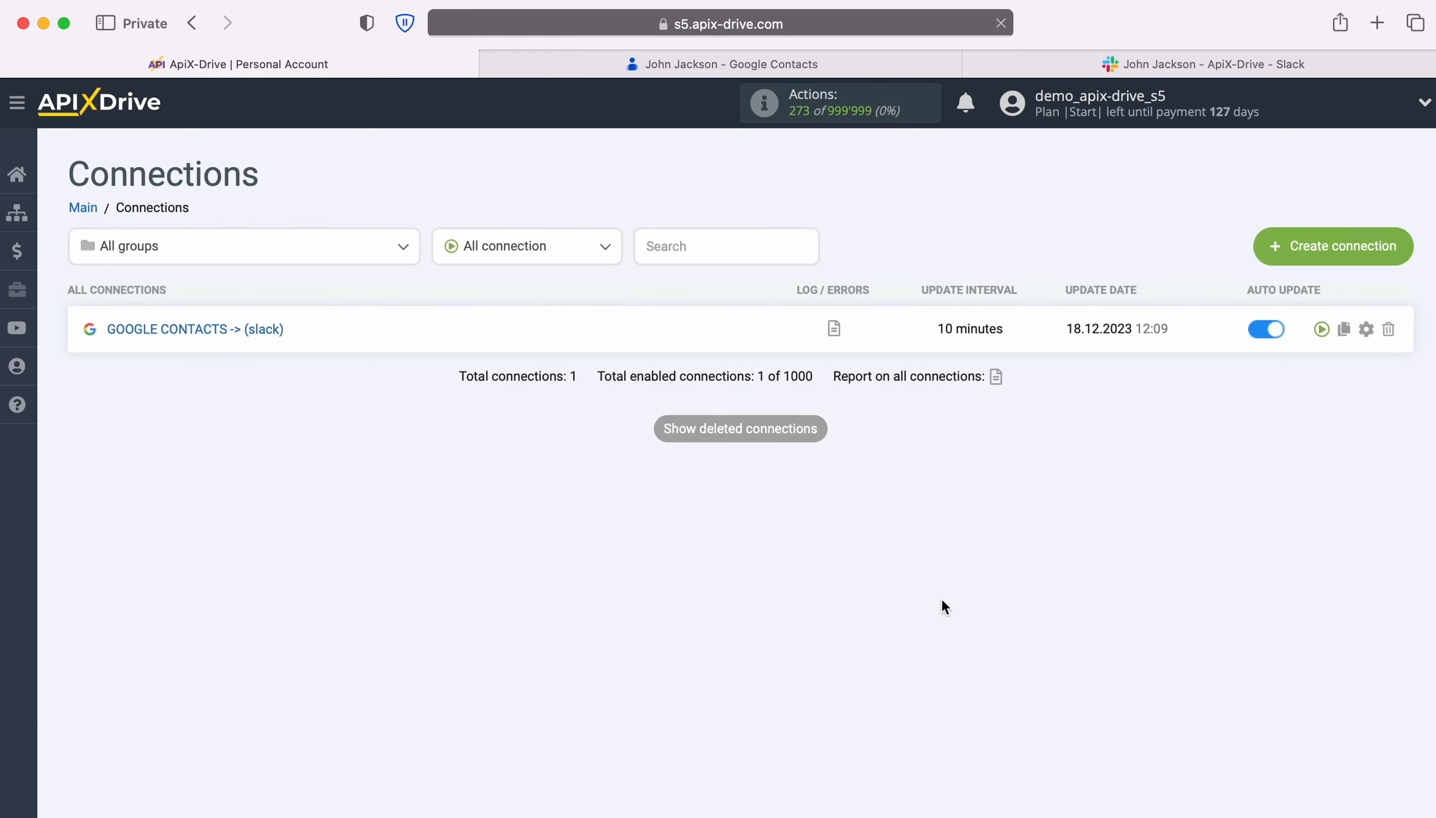
# Set the update interval of the GOOGLE CONTACTS -> (slack) connection to 5 minutes.
pyautogui.click(1366, 330)
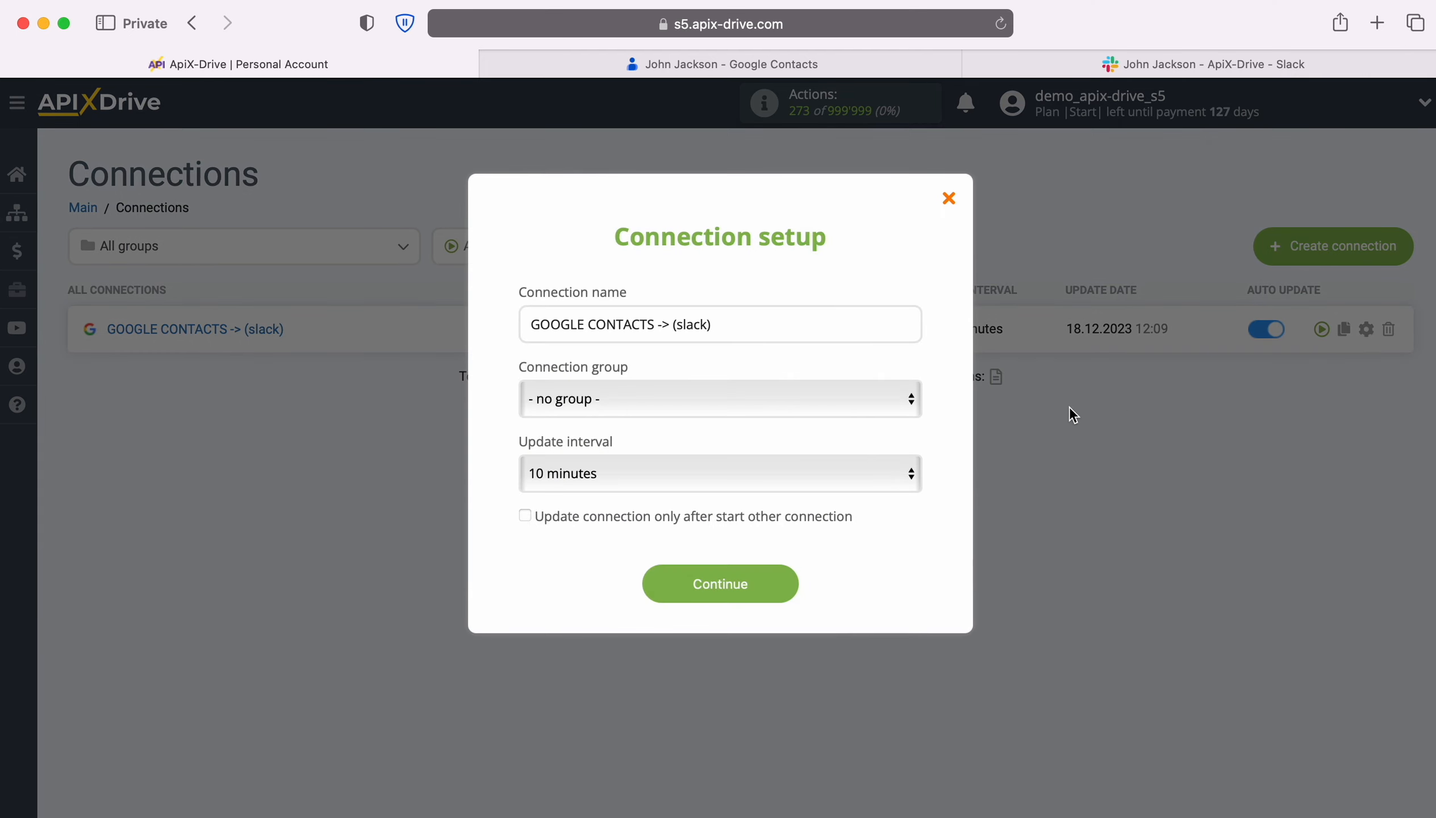
pyautogui.click(840, 484)
pyautogui.click(803, 447)
pyautogui.click(789, 582)
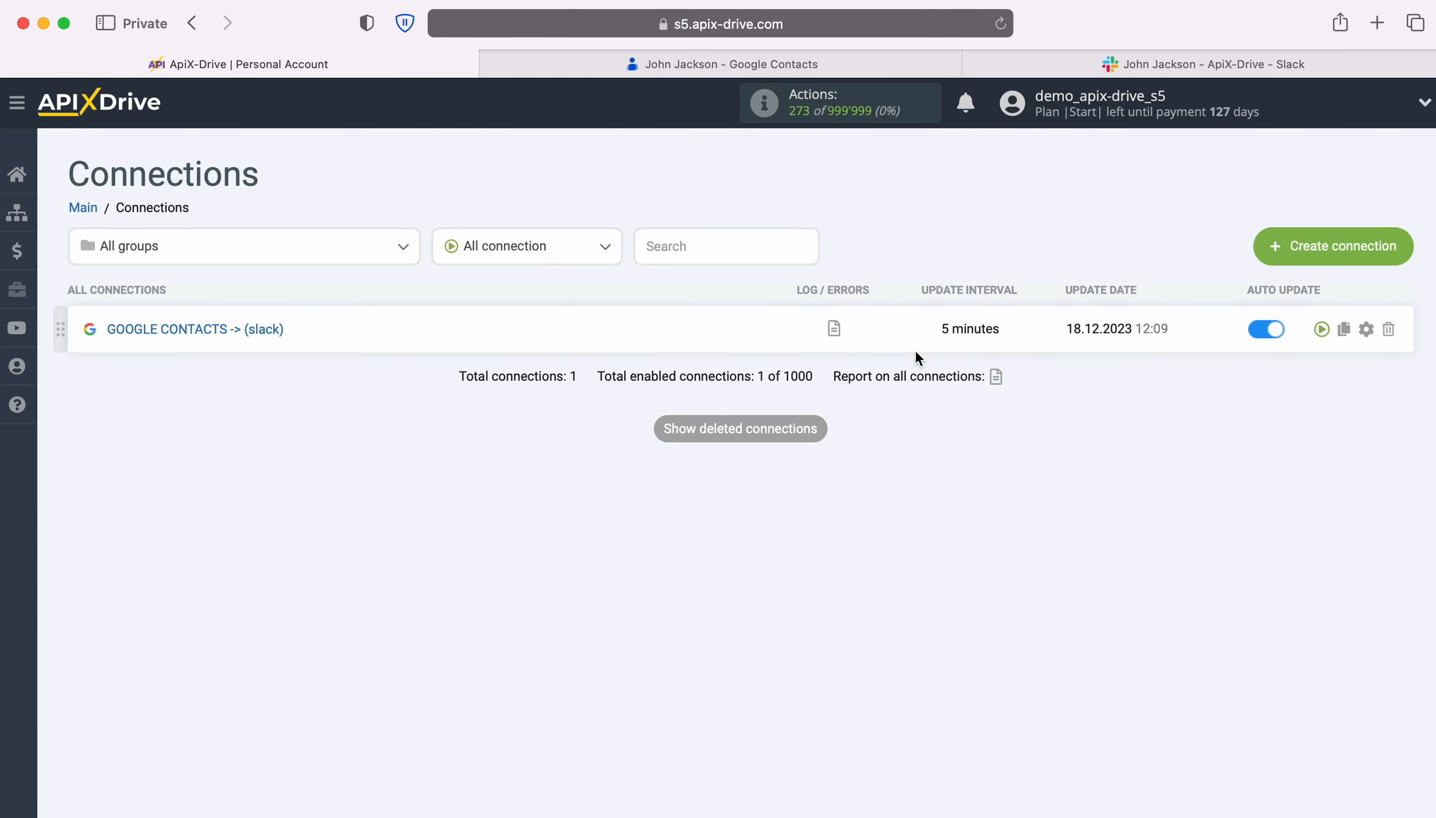